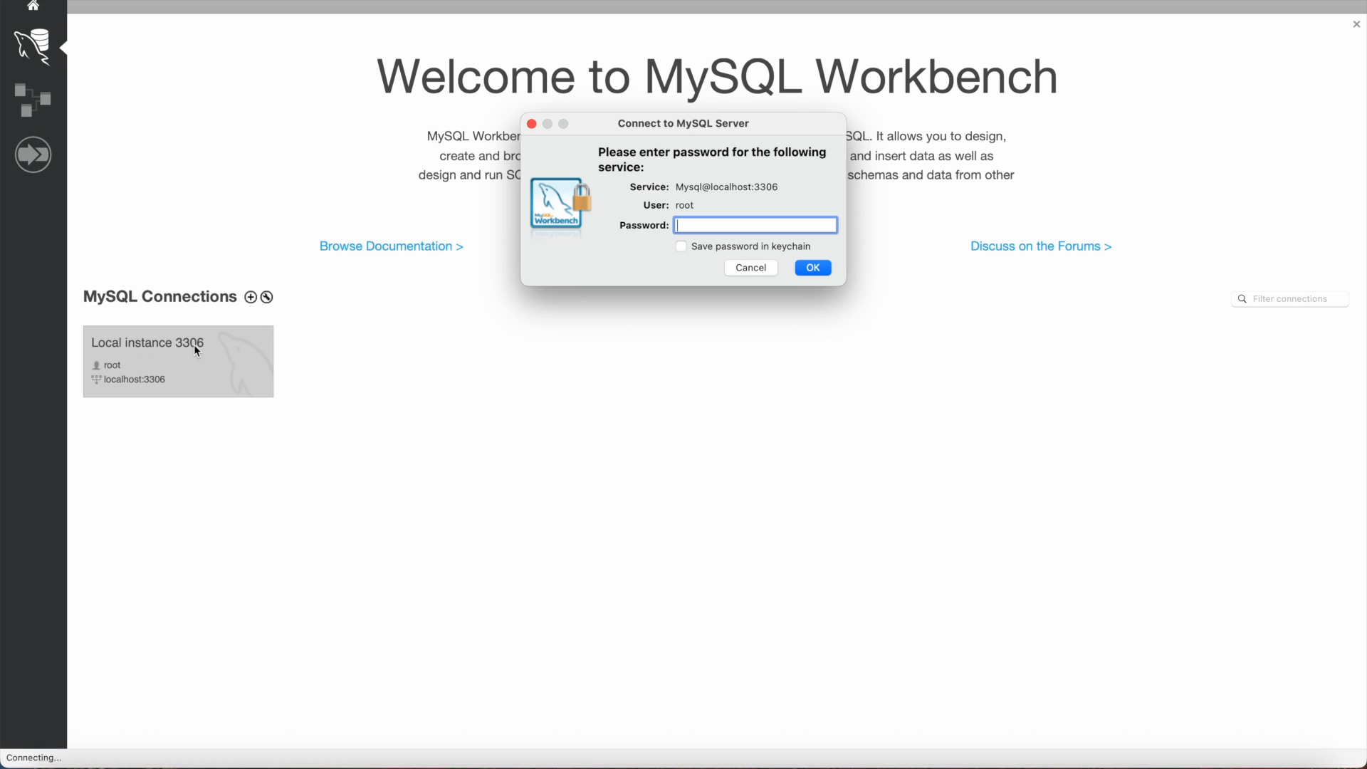
# Step: Connect to the local MySQL instance by entering the root account password
pyautogui.write('••••••••••')
pyautogui.press('Return')
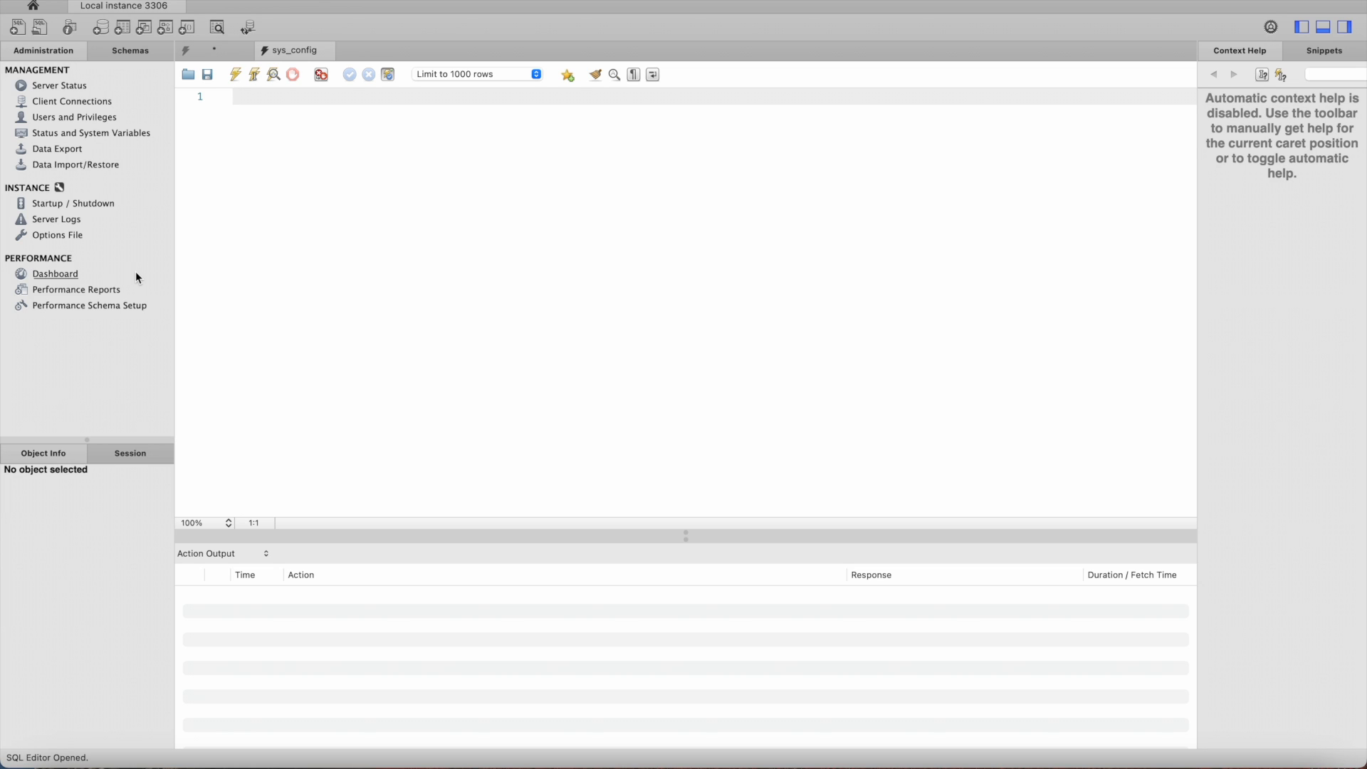
# Step: Browse the administration pages from Server Status through Server Logs to the performance Dashboard
pyautogui.click(67, 88)
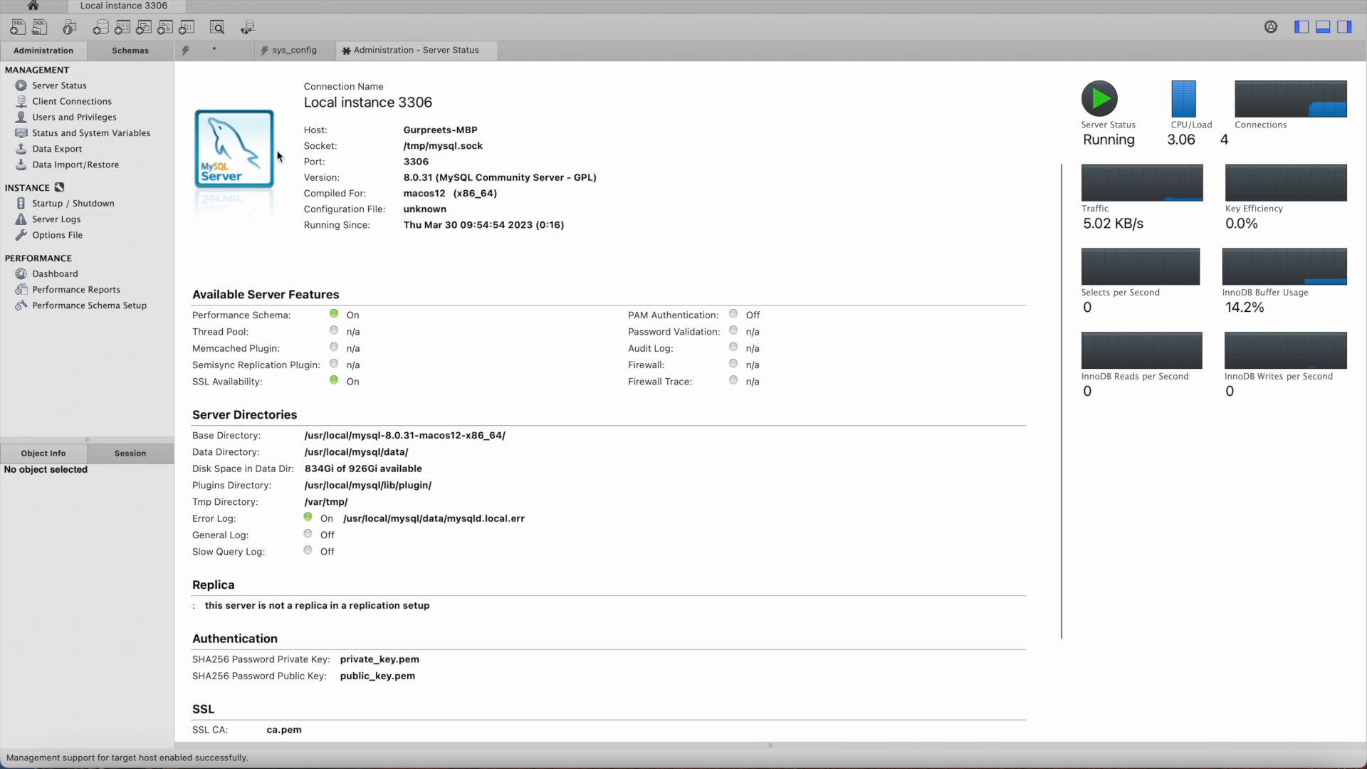
pyautogui.click(103, 107)
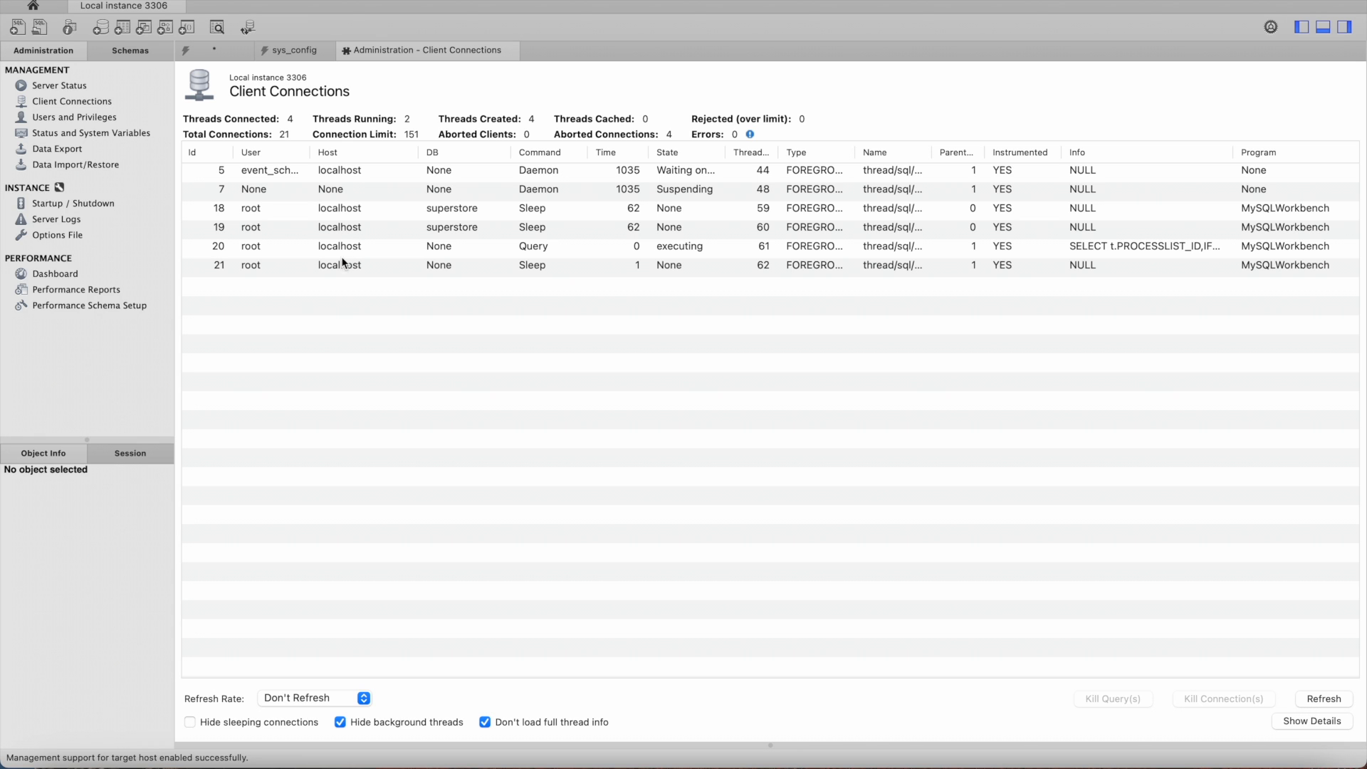
pyautogui.click(90, 117)
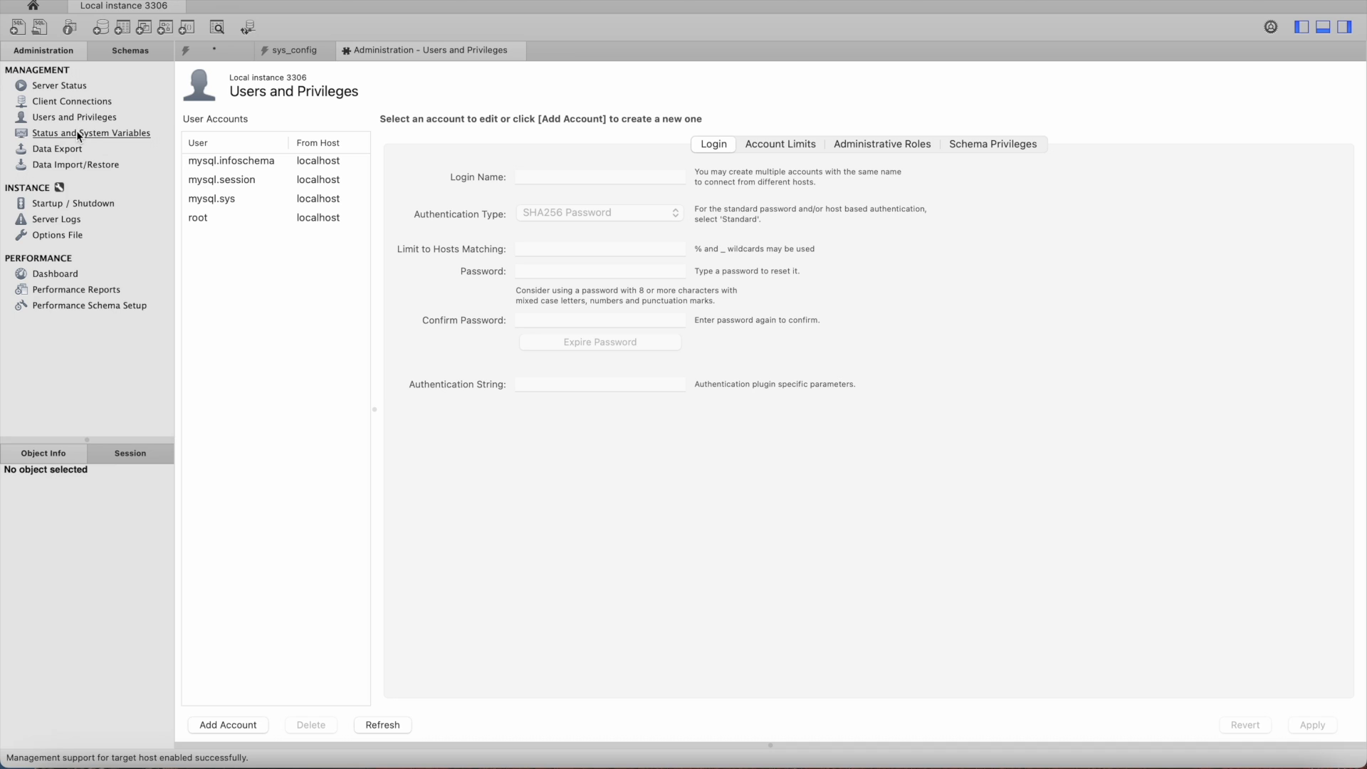
pyautogui.click(66, 151)
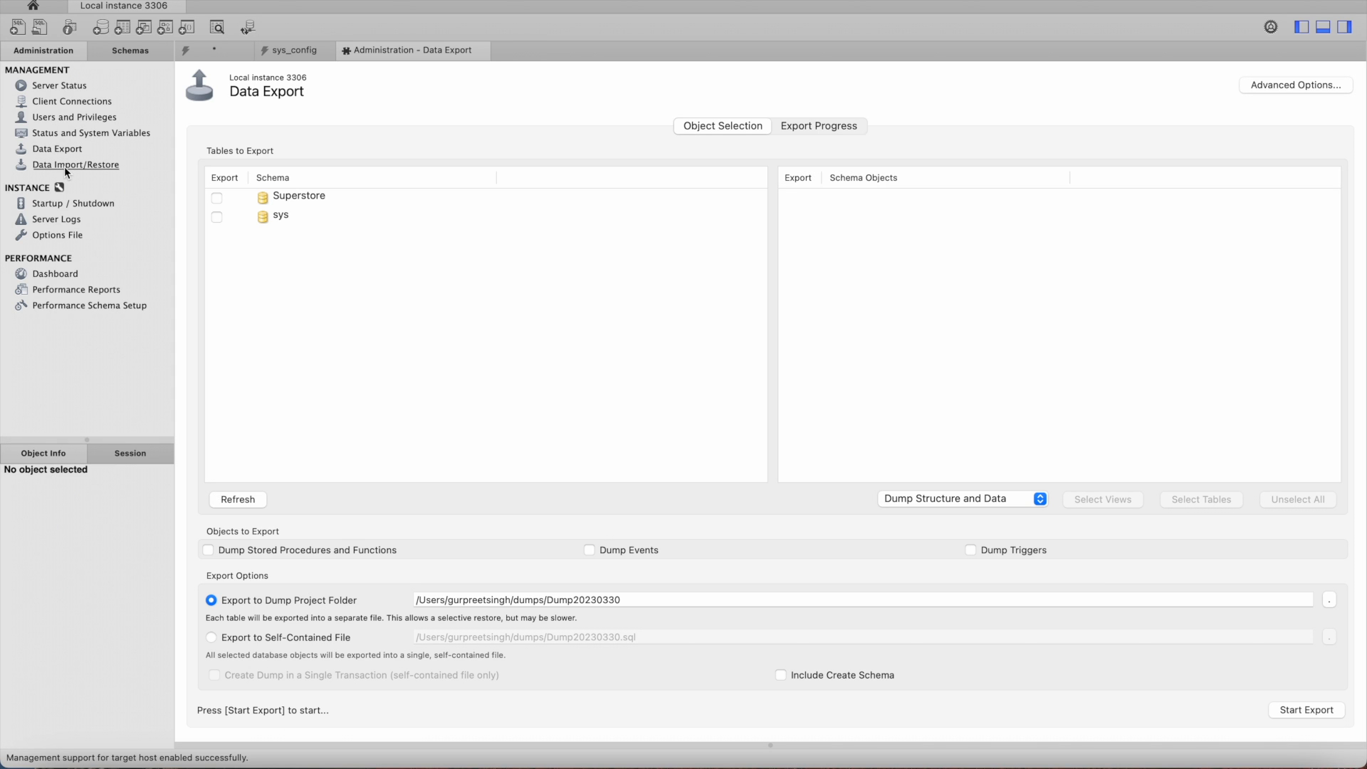
pyautogui.click(64, 165)
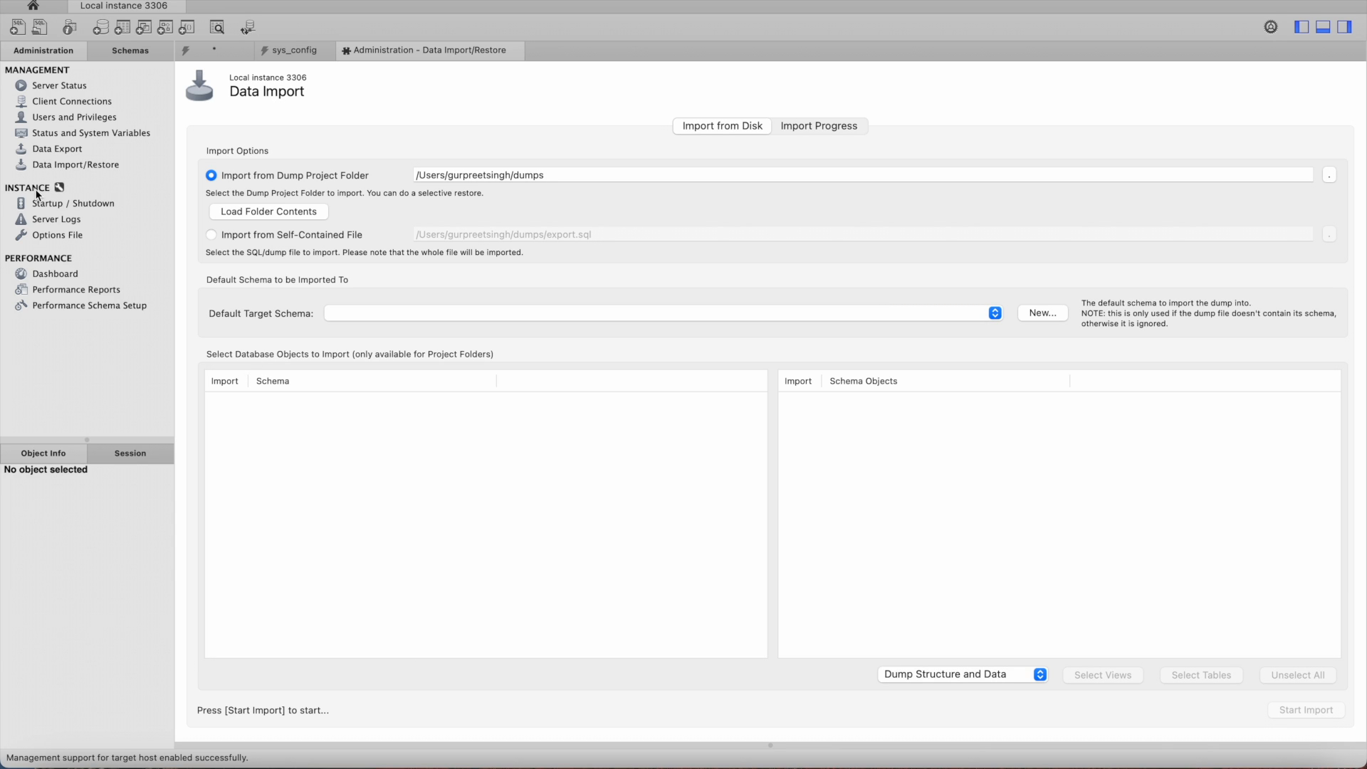
pyautogui.click(50, 204)
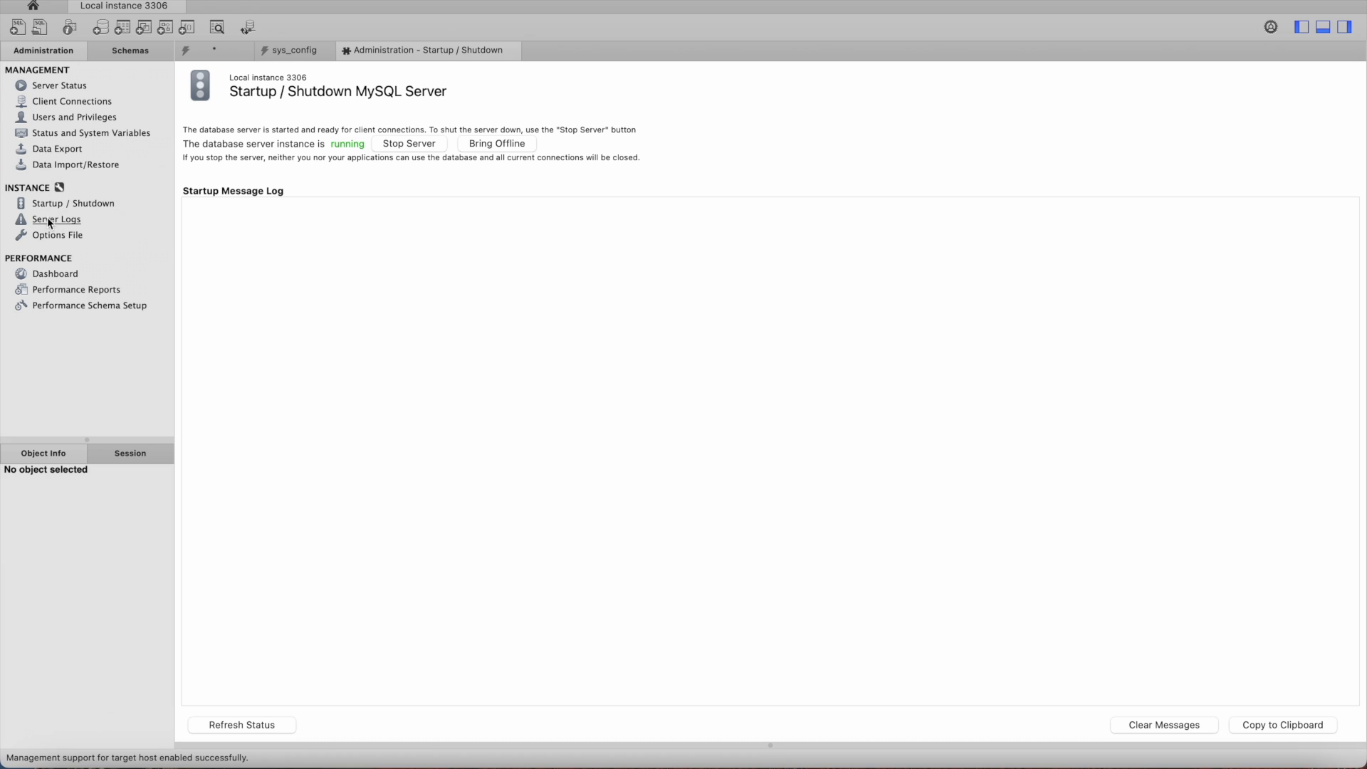
pyautogui.click(48, 221)
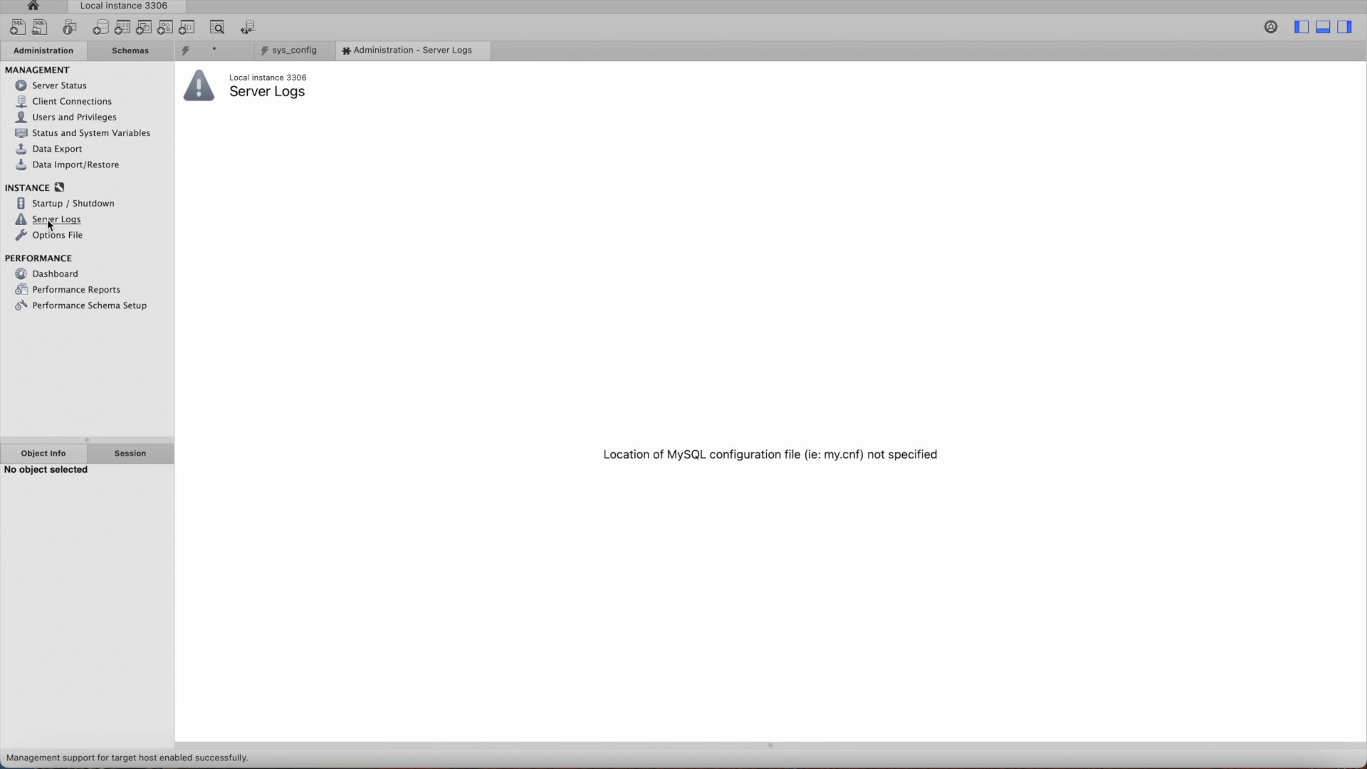
pyautogui.click(56, 275)
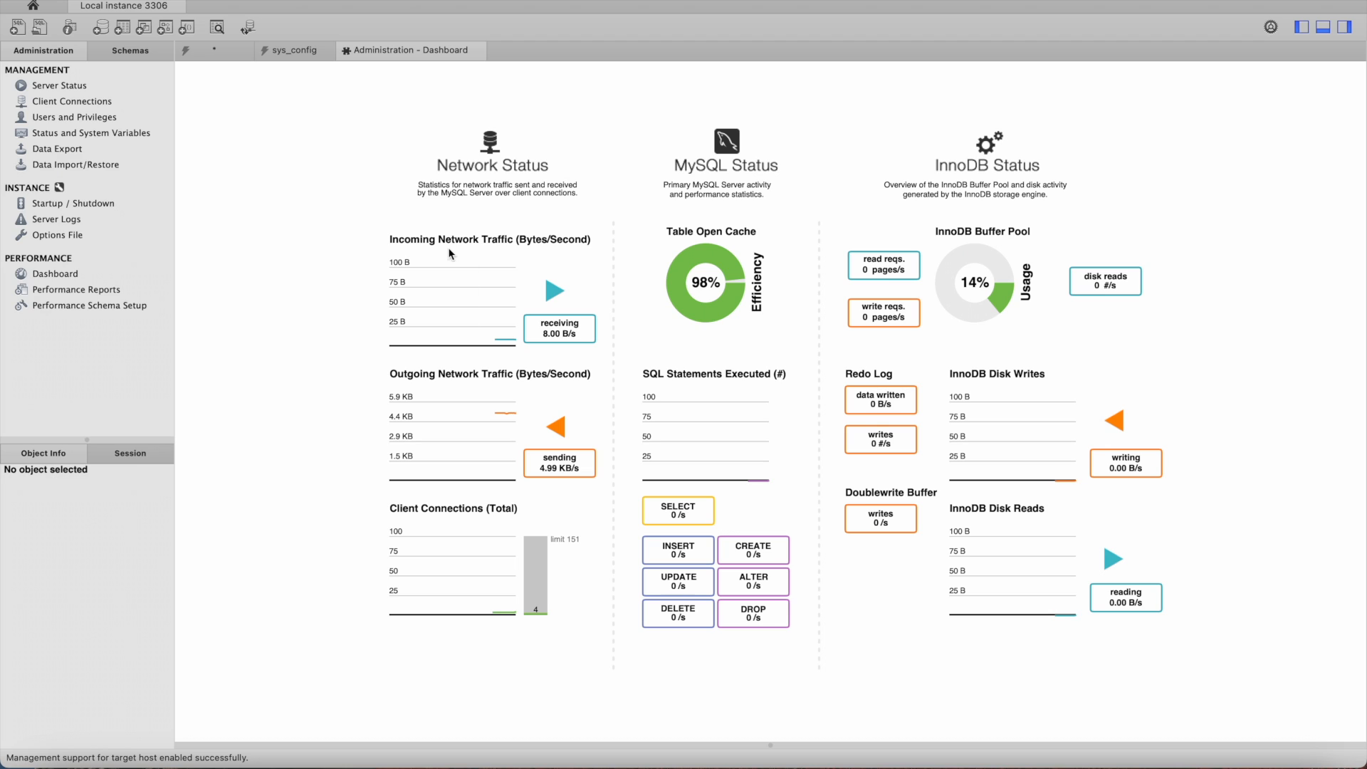
# Step: Switch to the schema browser and expand the Superstore schema and its Tables
pyautogui.click(125, 52)
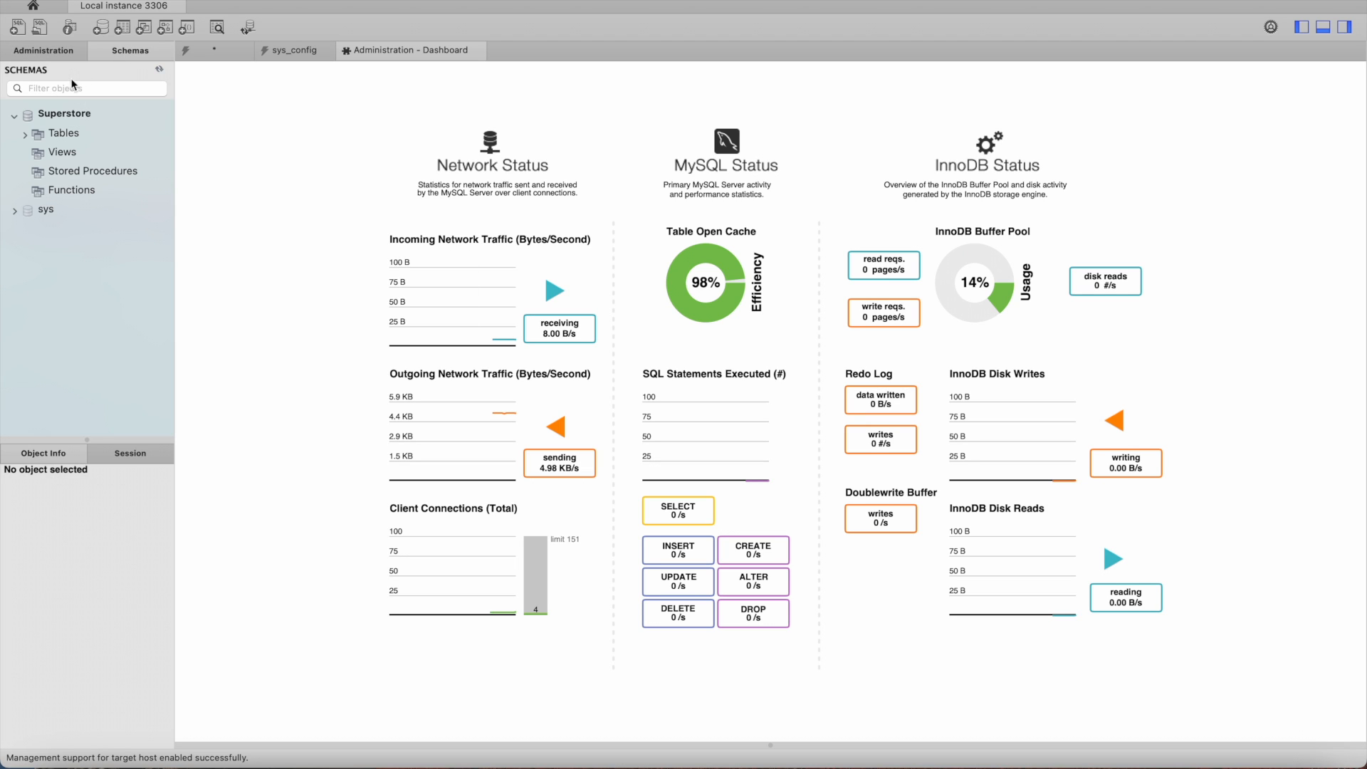
pyautogui.click(15, 115)
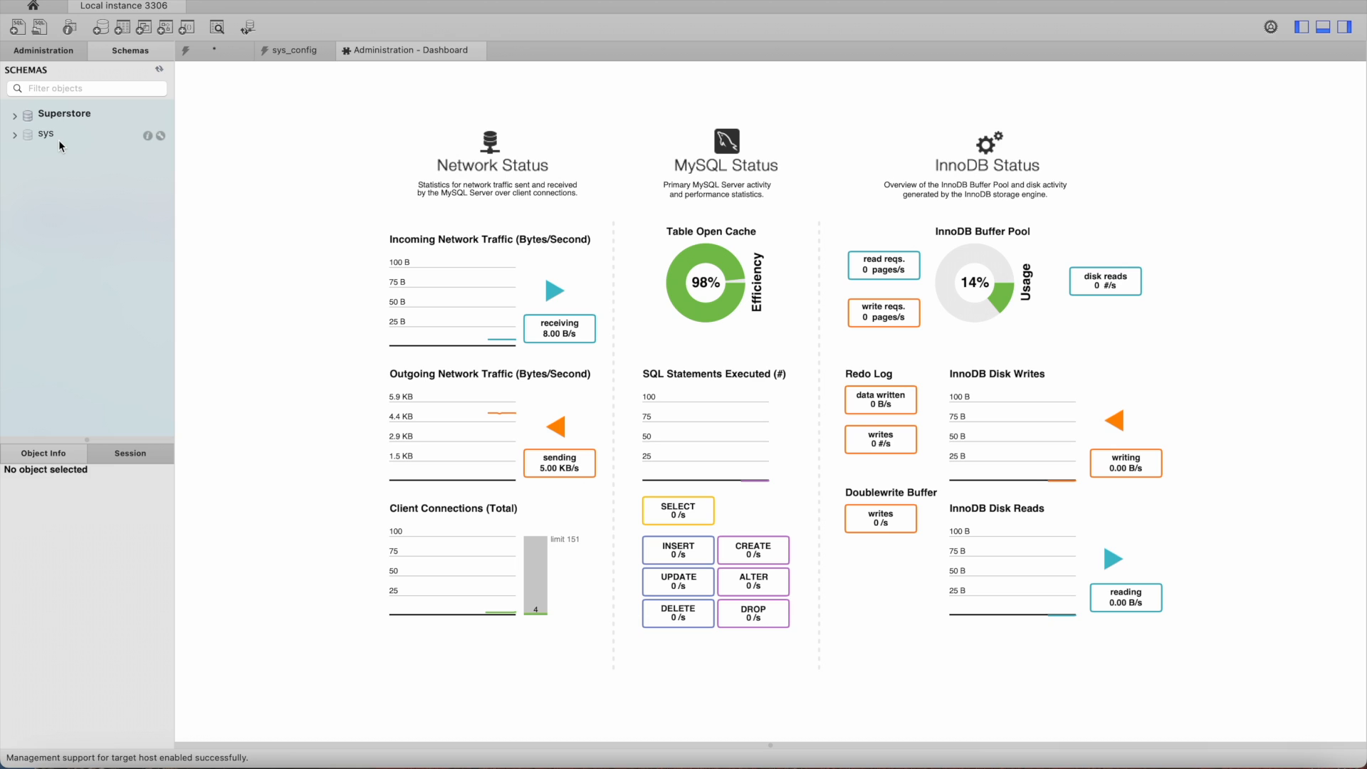
pyautogui.click(15, 116)
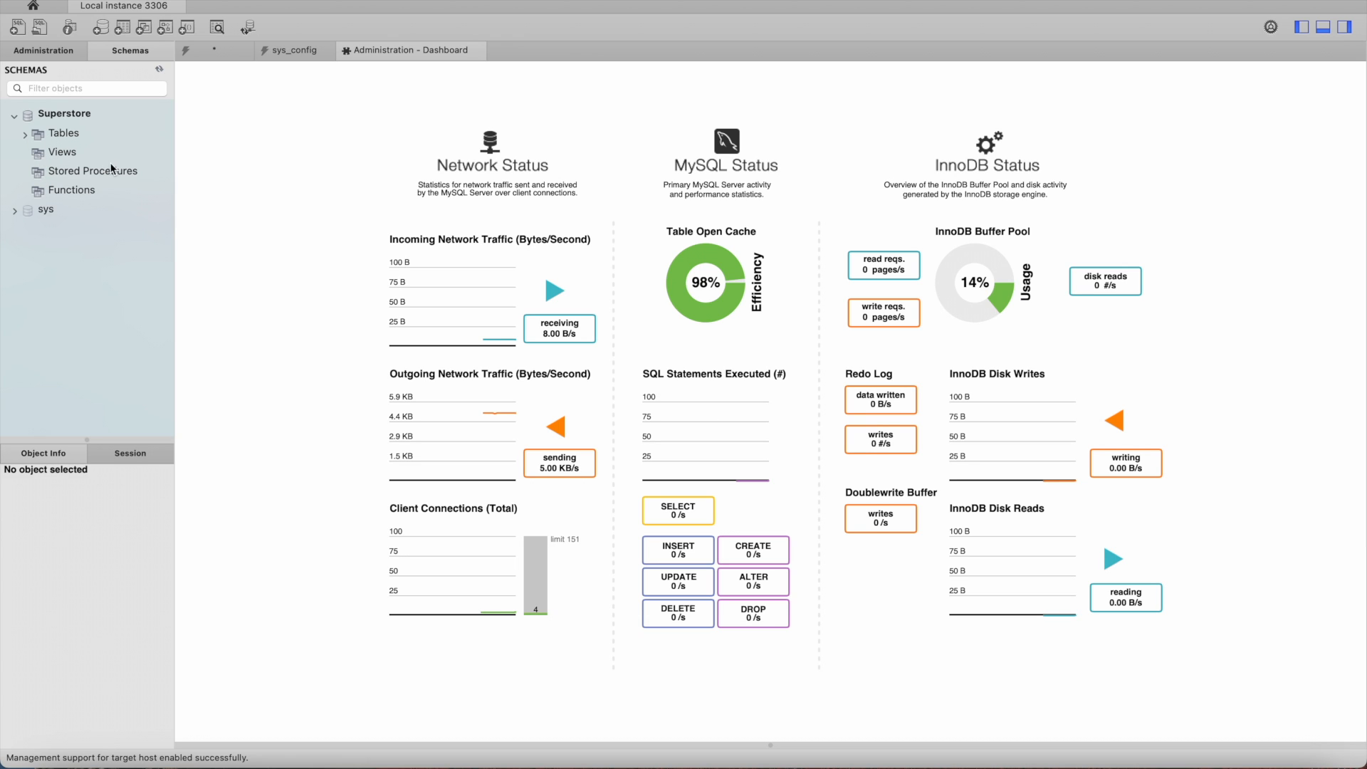
pyautogui.click(26, 136)
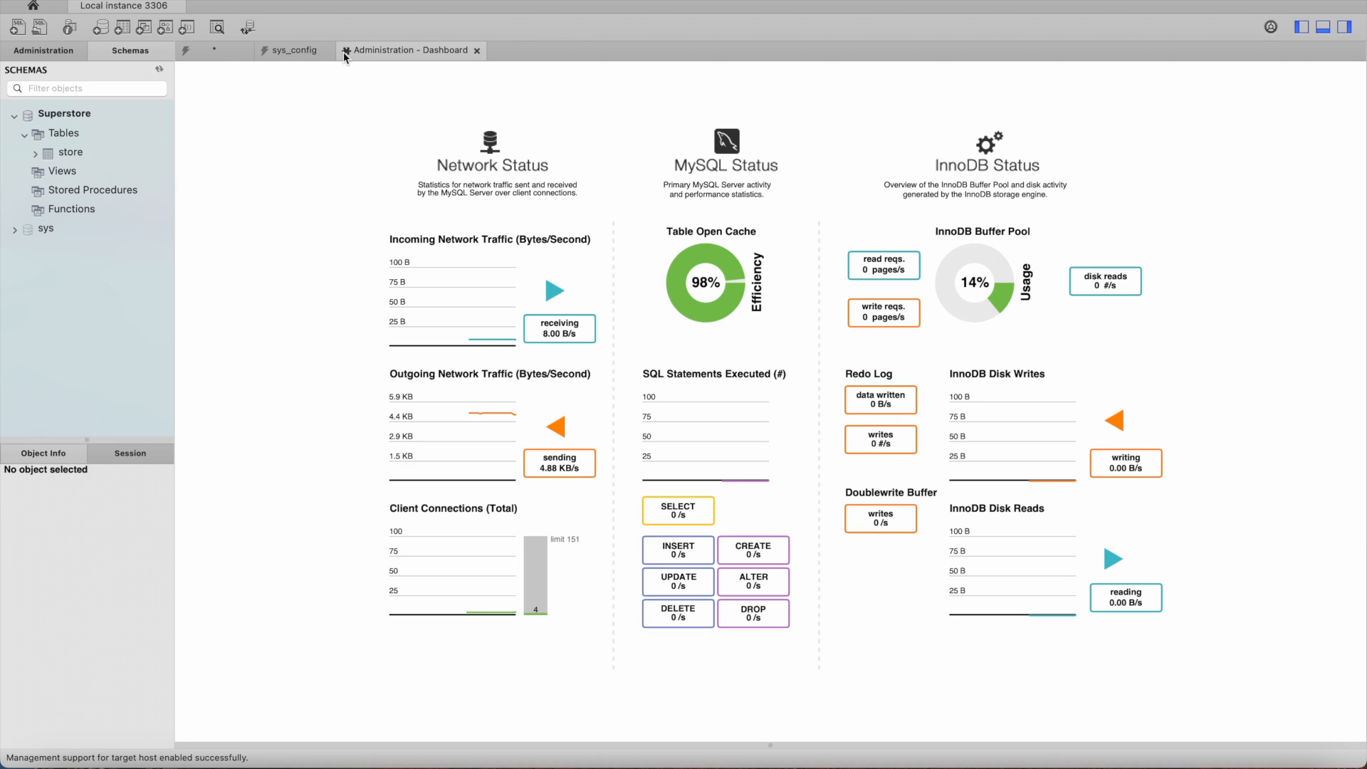
# Step: Close the Dashboard, sys_config and unsaved script tabs without saving the script
pyautogui.click(478, 50)
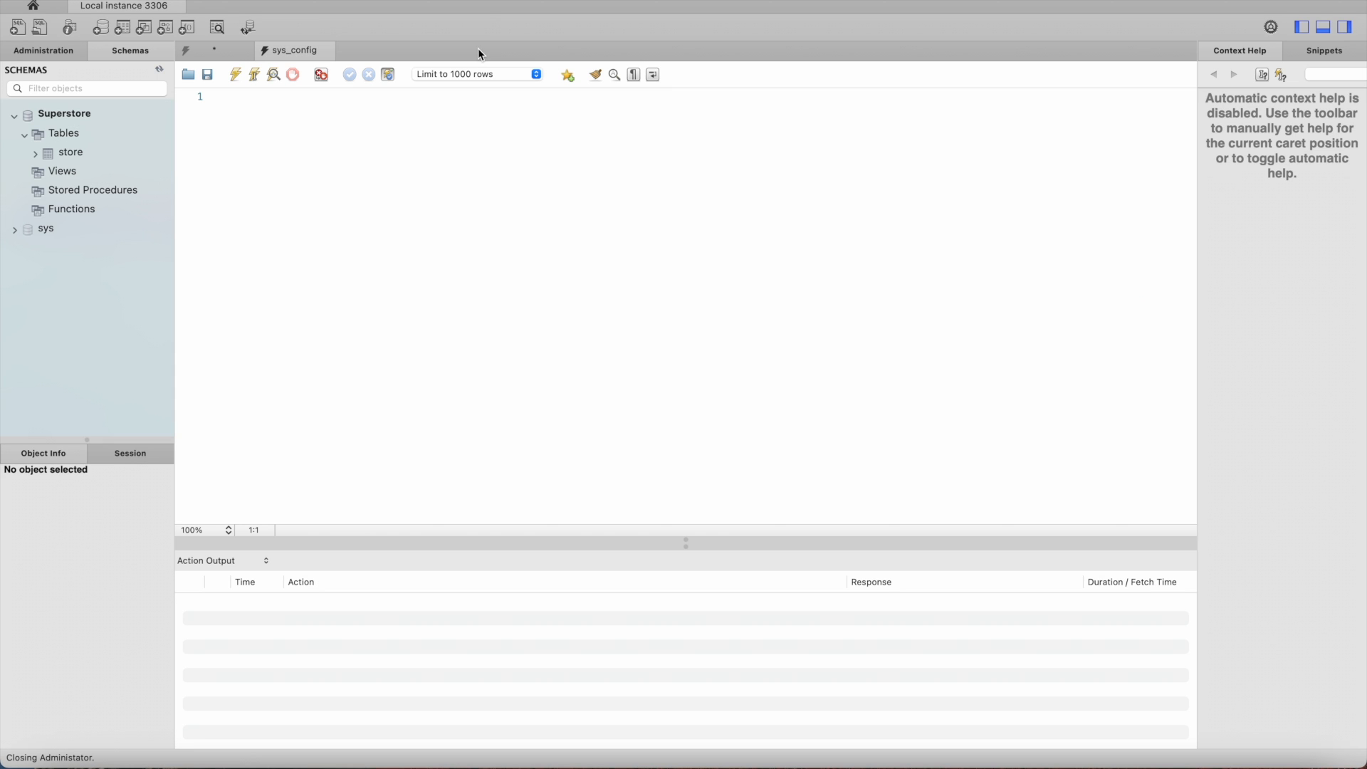
pyautogui.click(326, 51)
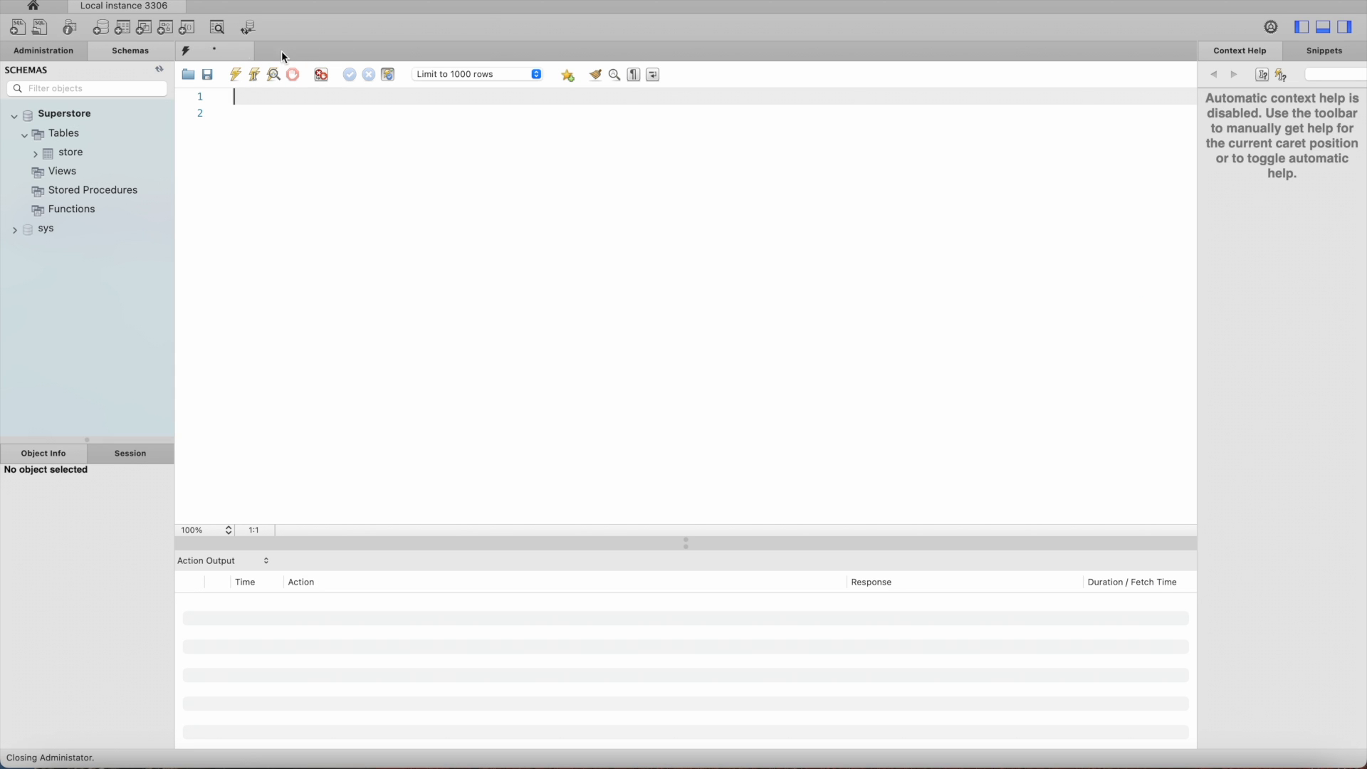
pyautogui.click(245, 51)
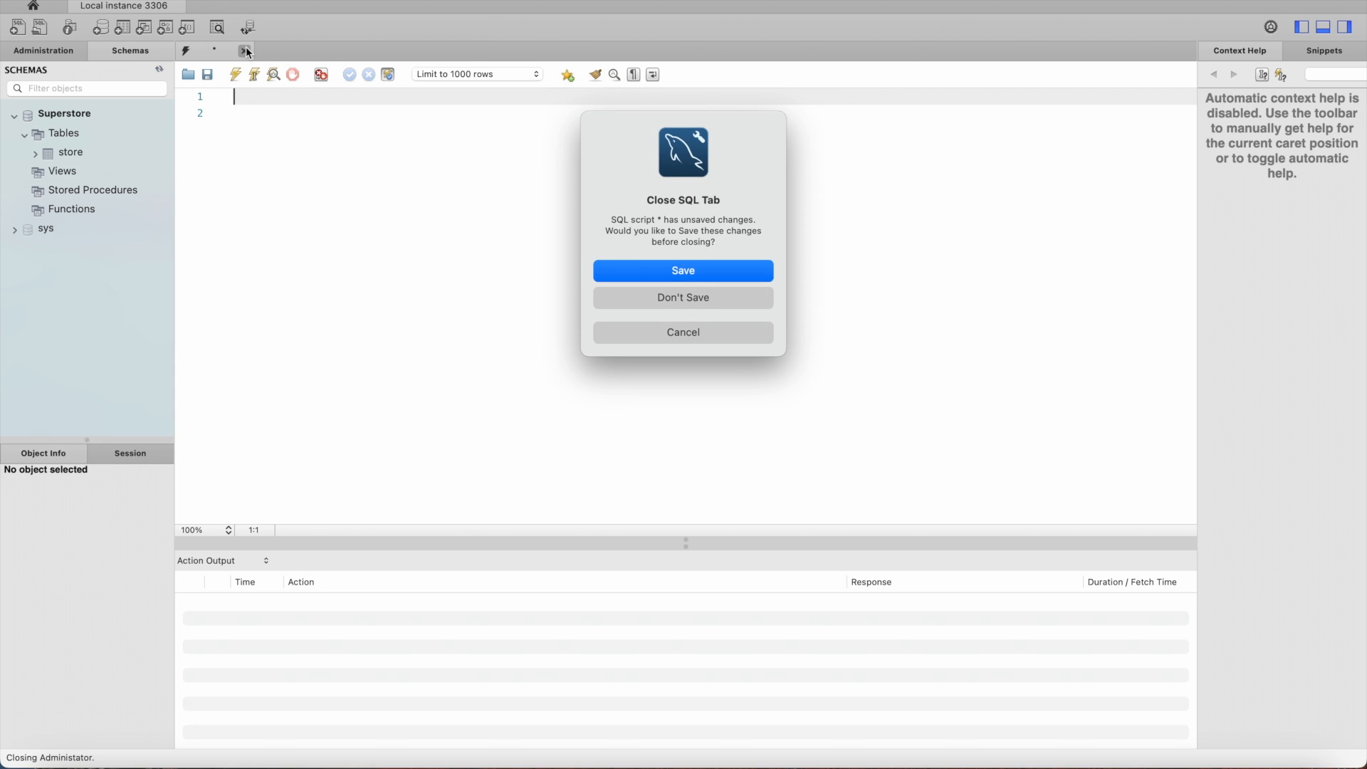
pyautogui.click(679, 300)
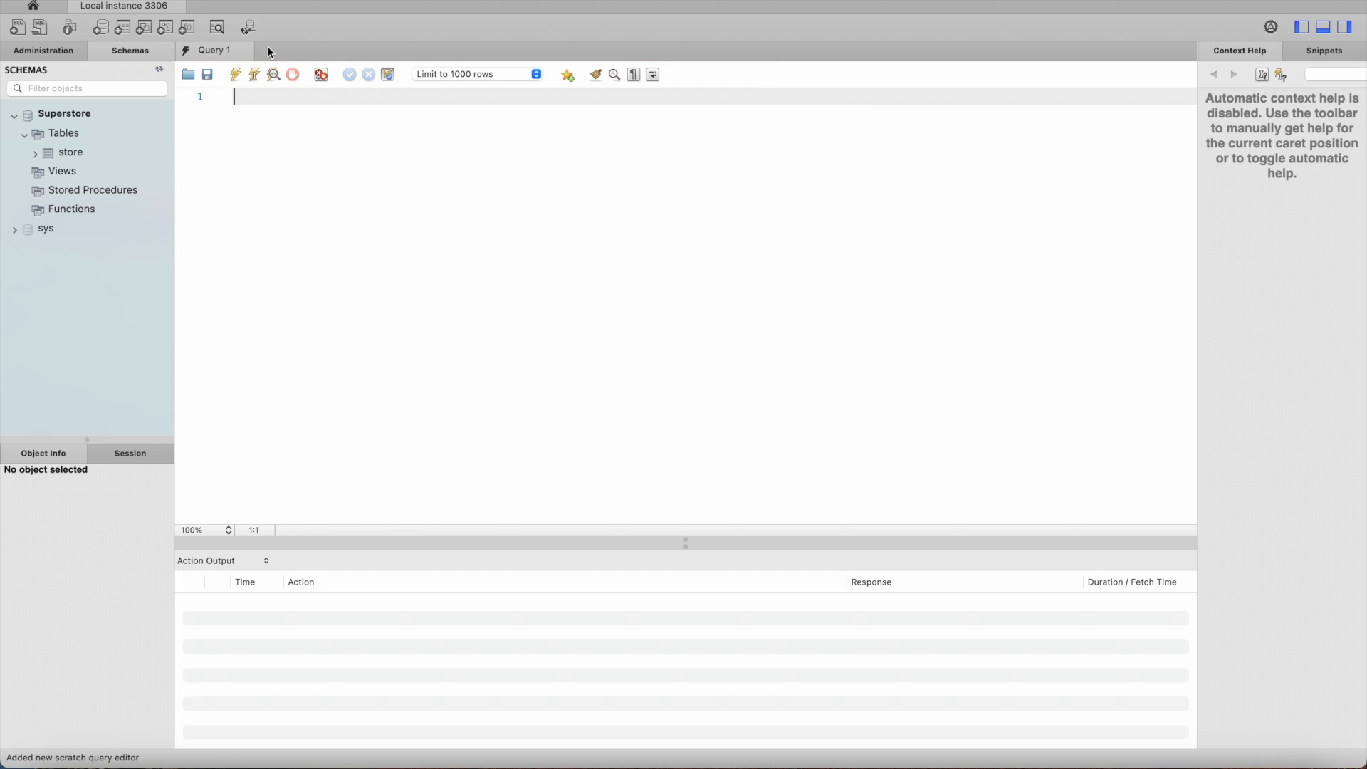
pyautogui.click(187, 74)
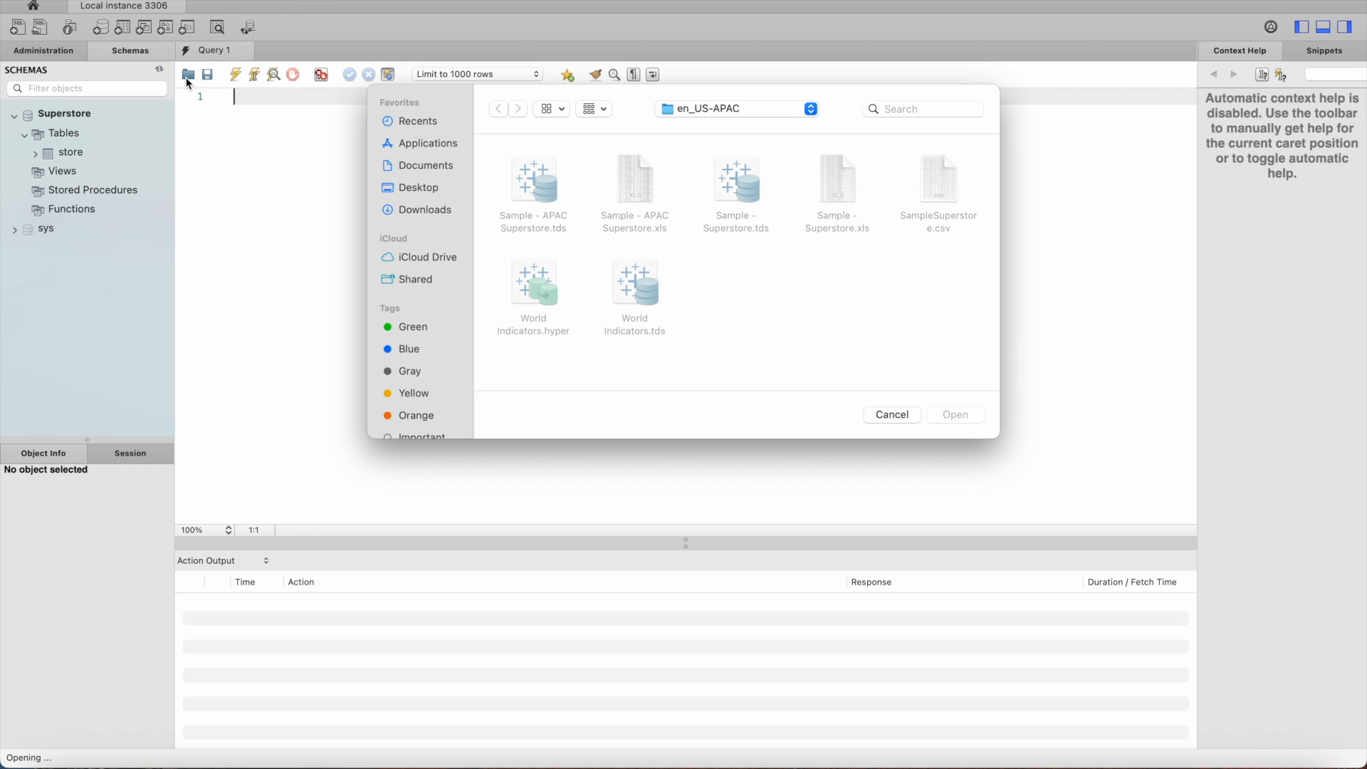
pyautogui.click(886, 415)
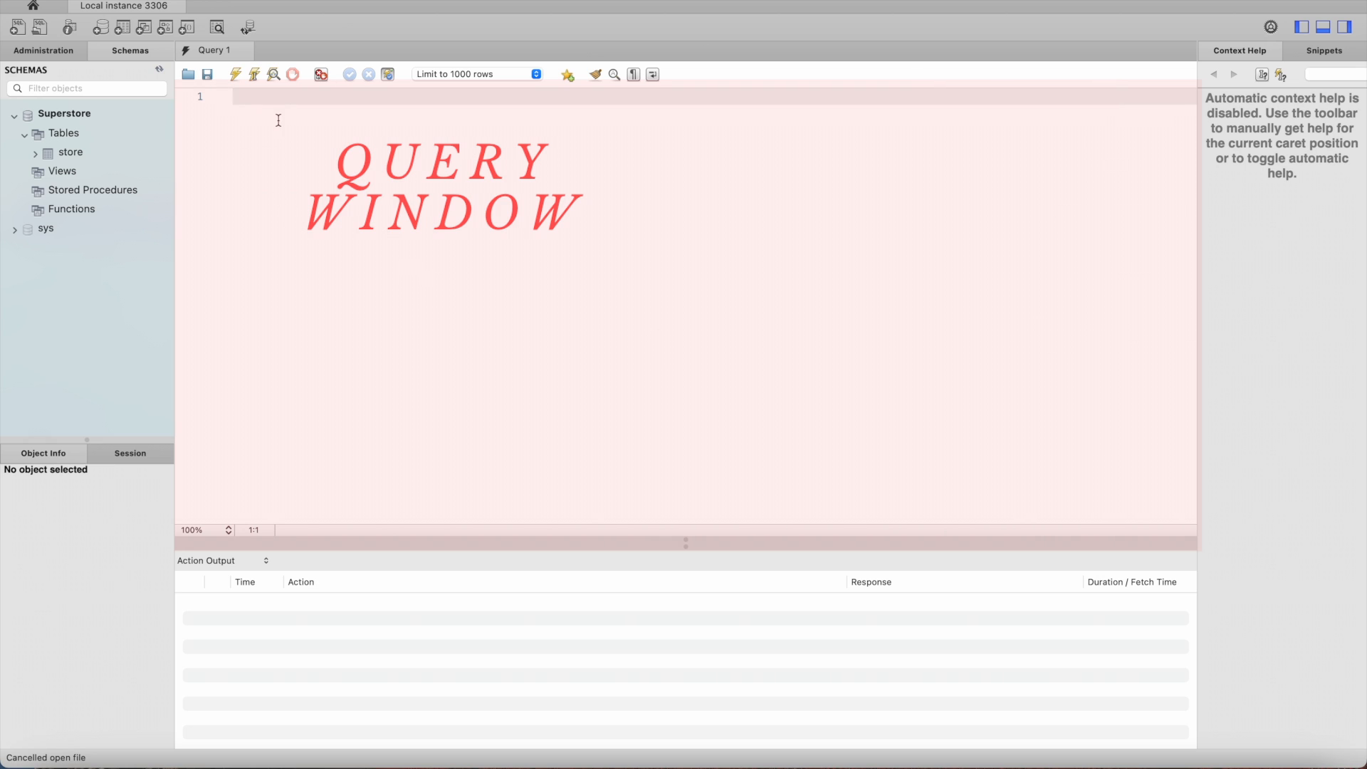
# Step: Write and execute the query select * from Store in the query editor
pyautogui.write('sele')
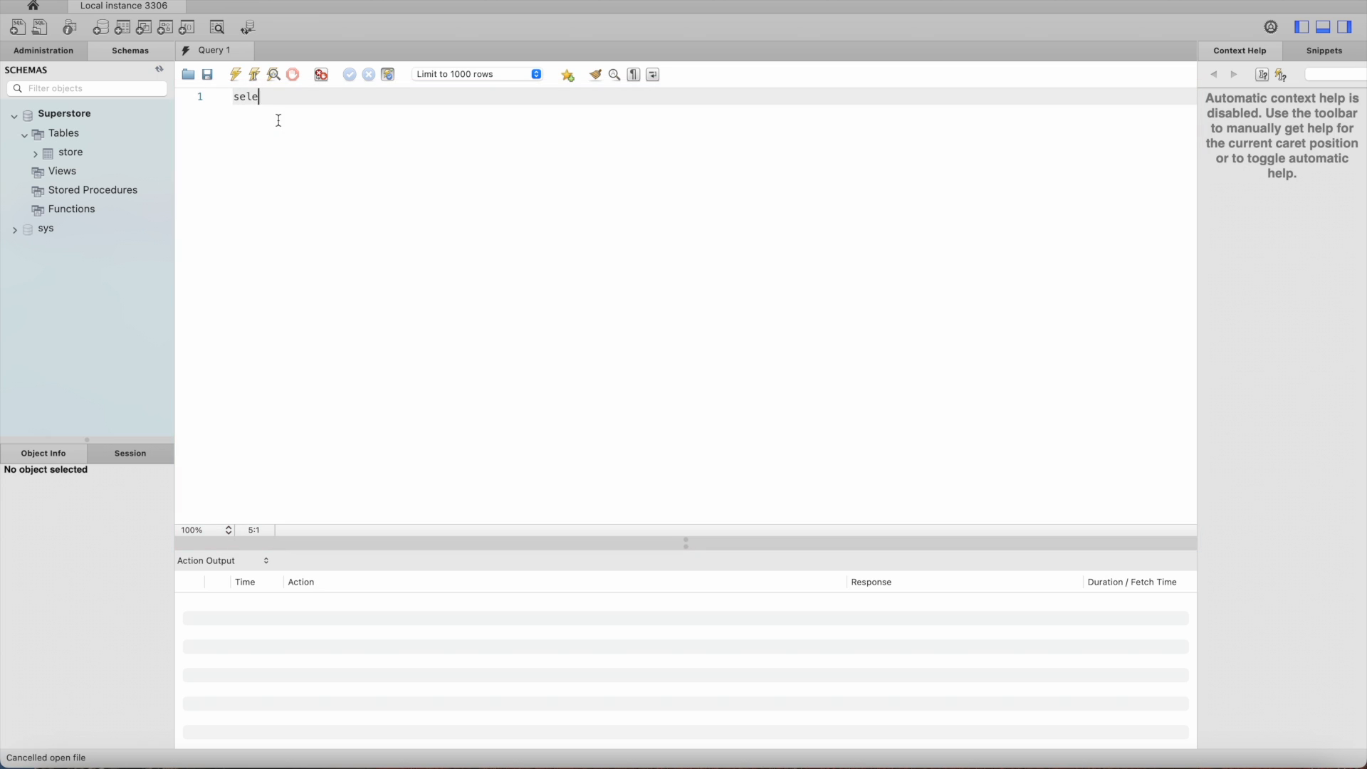
pyautogui.write('ct * from Store')
pyautogui.click(237, 74)
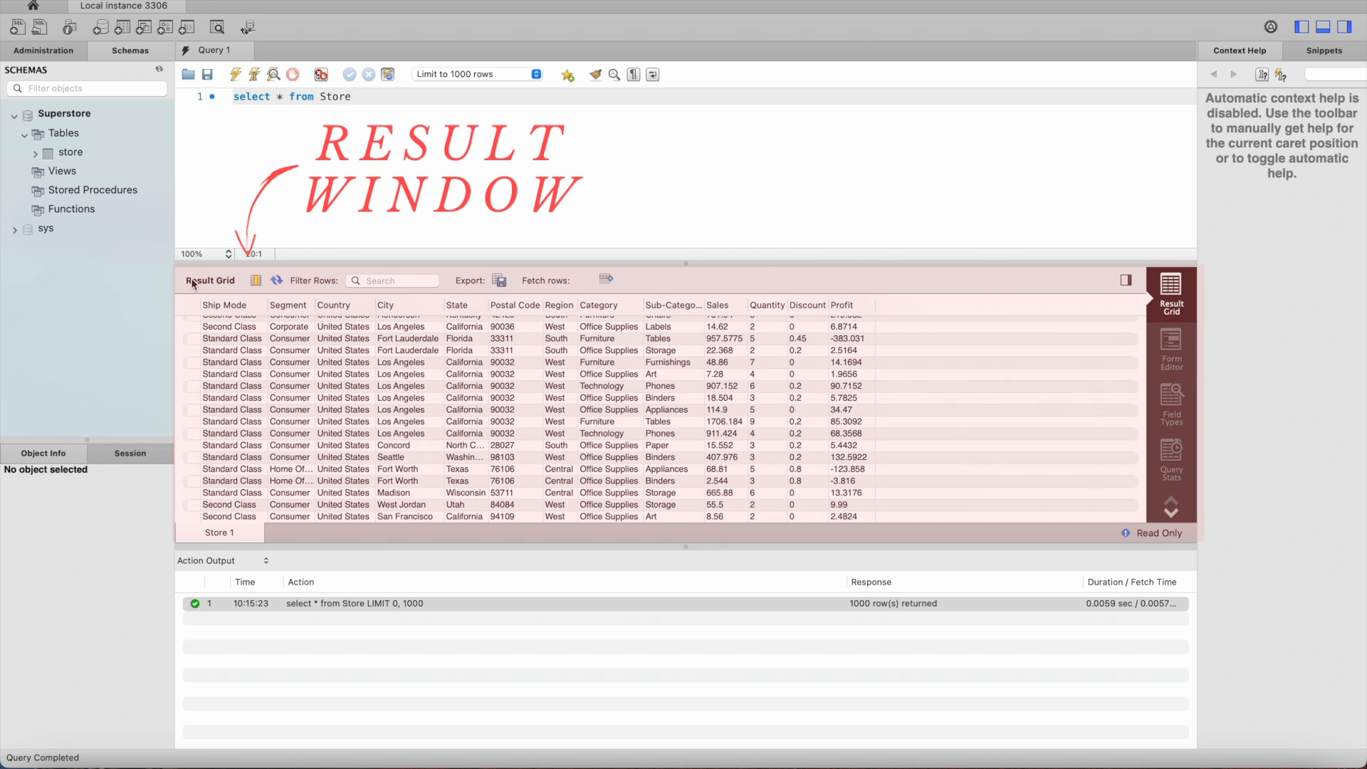
# Step: Examine the query output in the Result Grid, Form Editor, Field Types and Query Stats views
pyautogui.scroll(2, 292, 340)
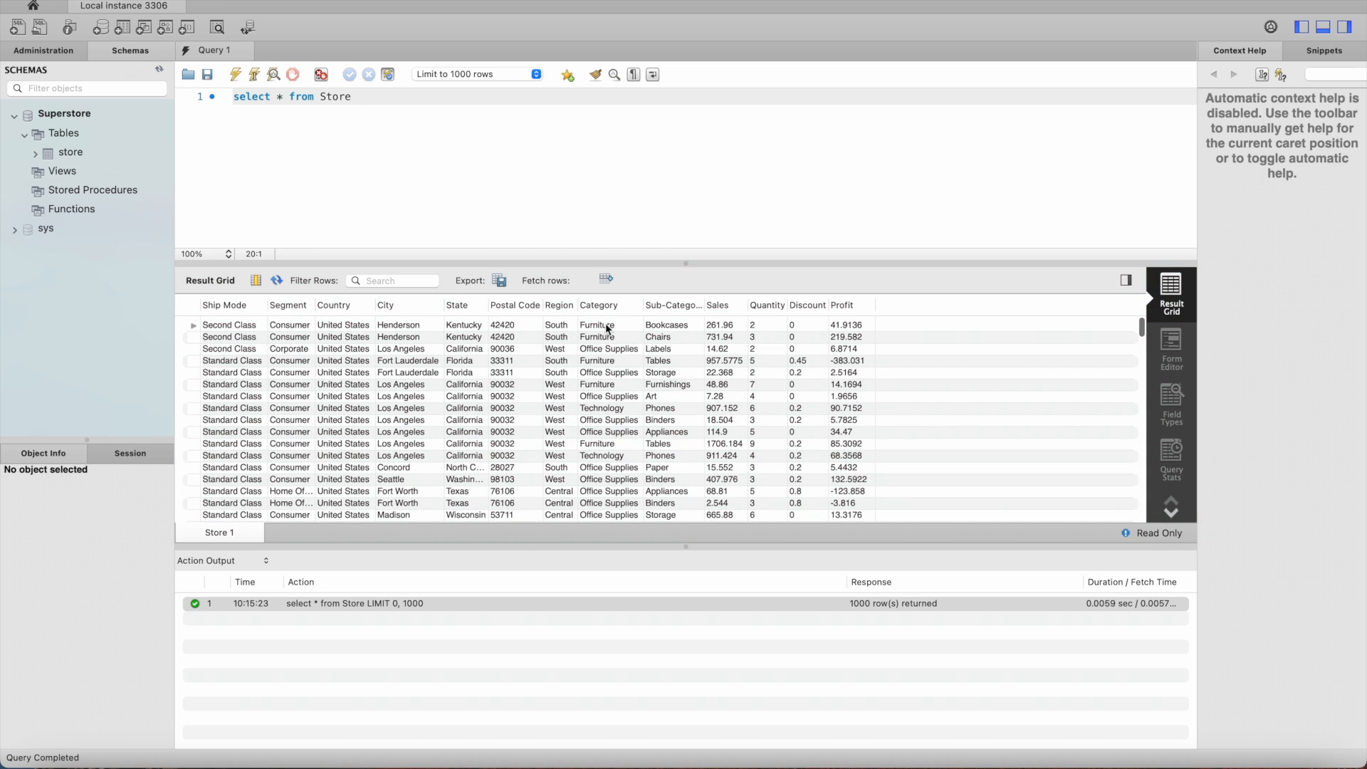
pyautogui.scroll(-3, 584, 421)
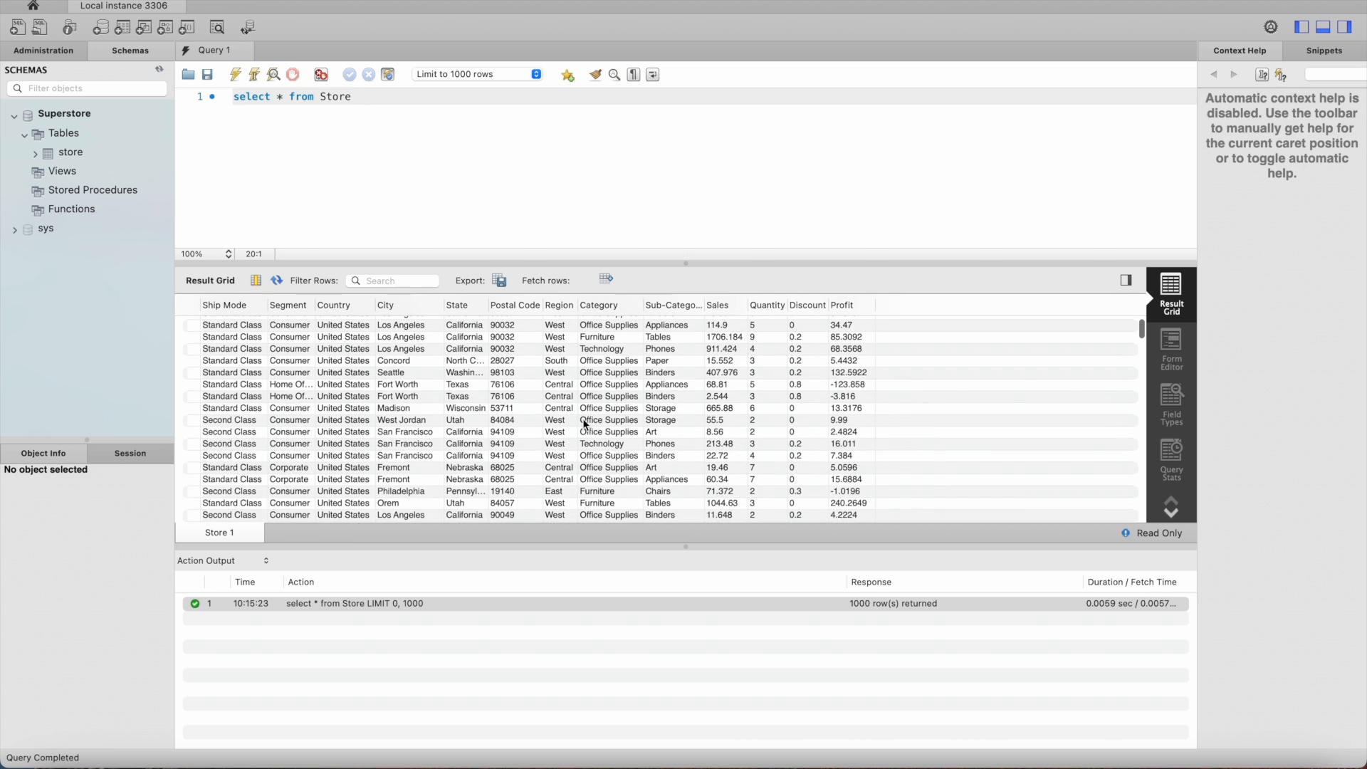
pyautogui.scroll(1, 583, 418)
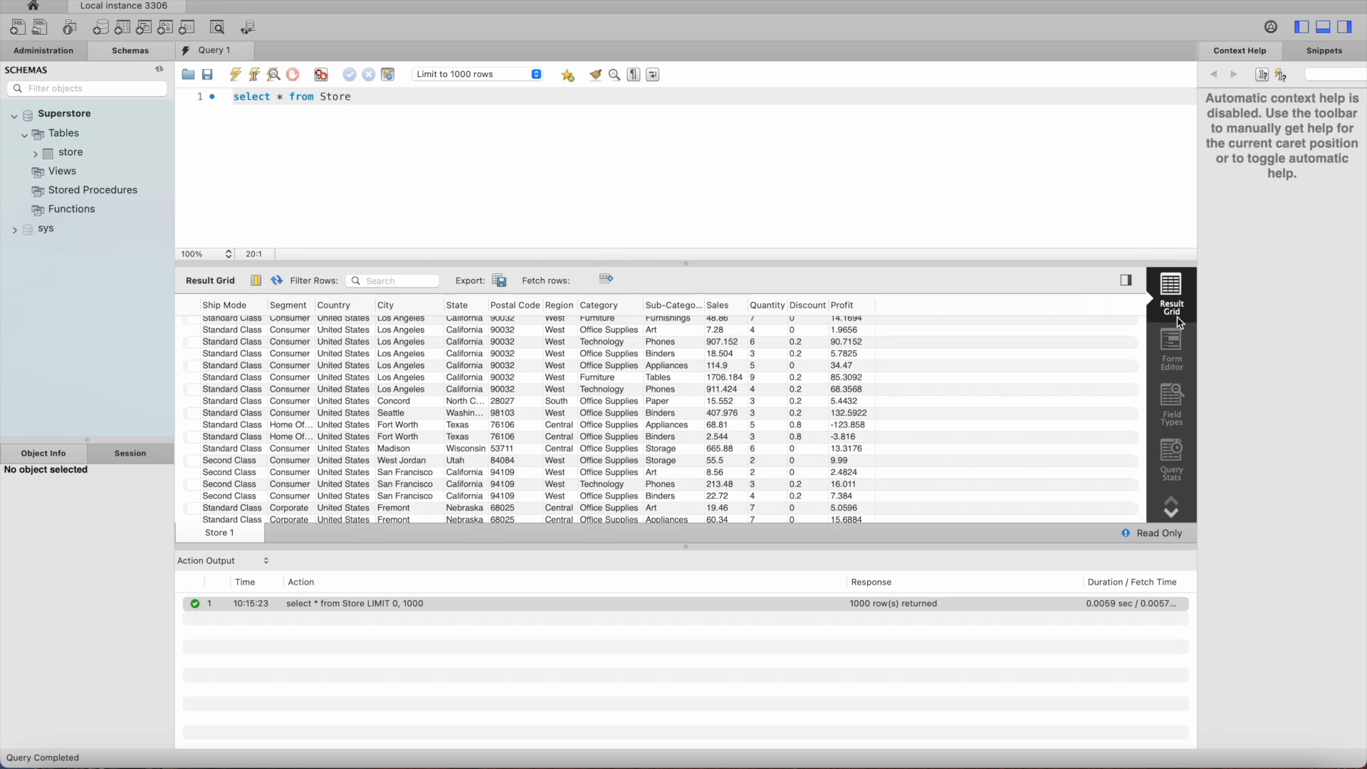
pyautogui.click(1179, 349)
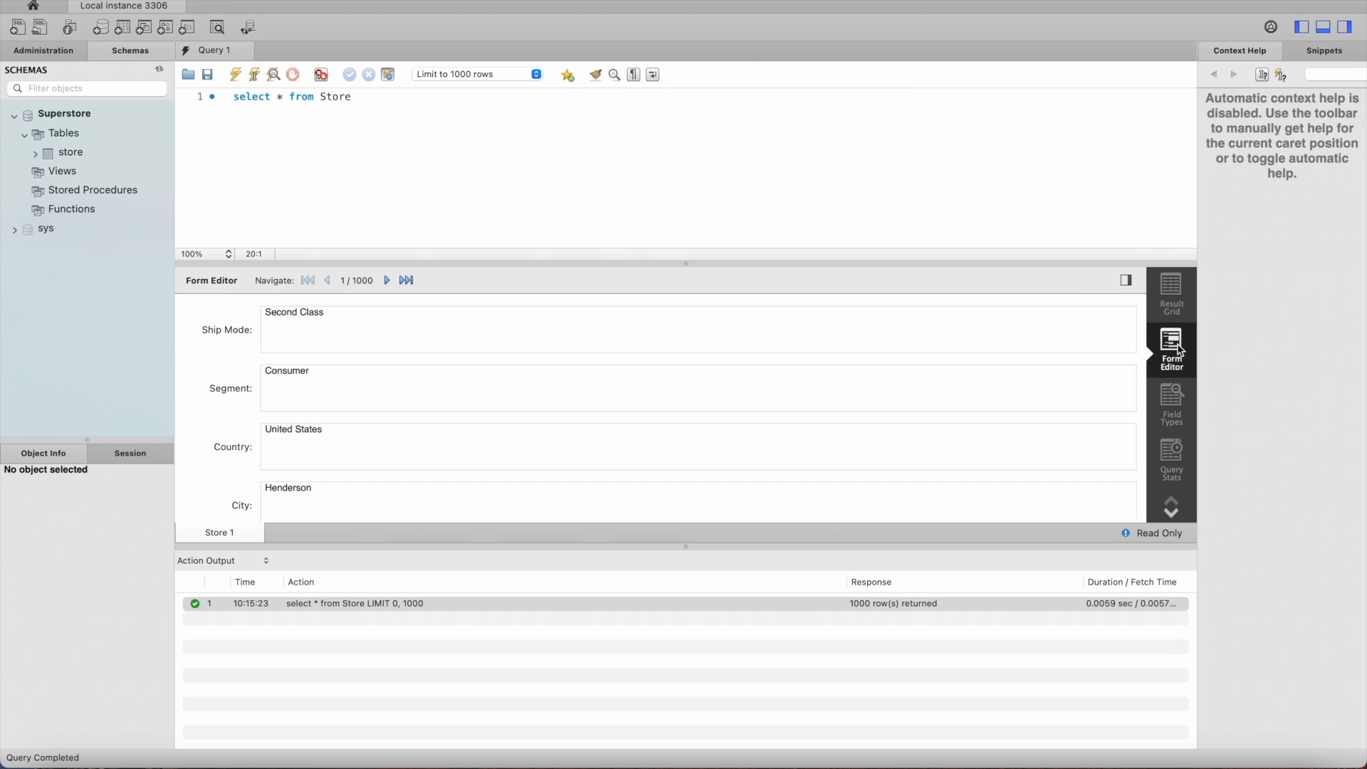
pyautogui.click(1173, 295)
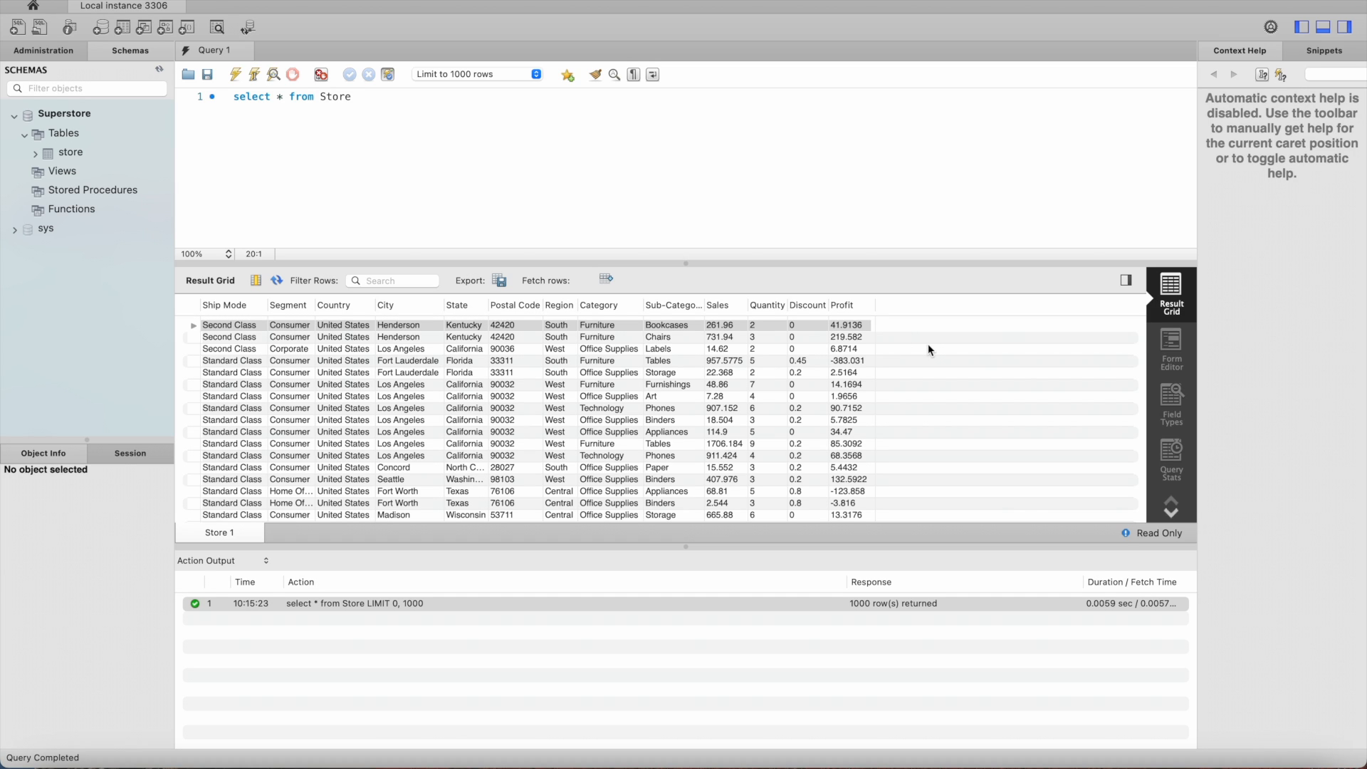
pyautogui.click(1173, 345)
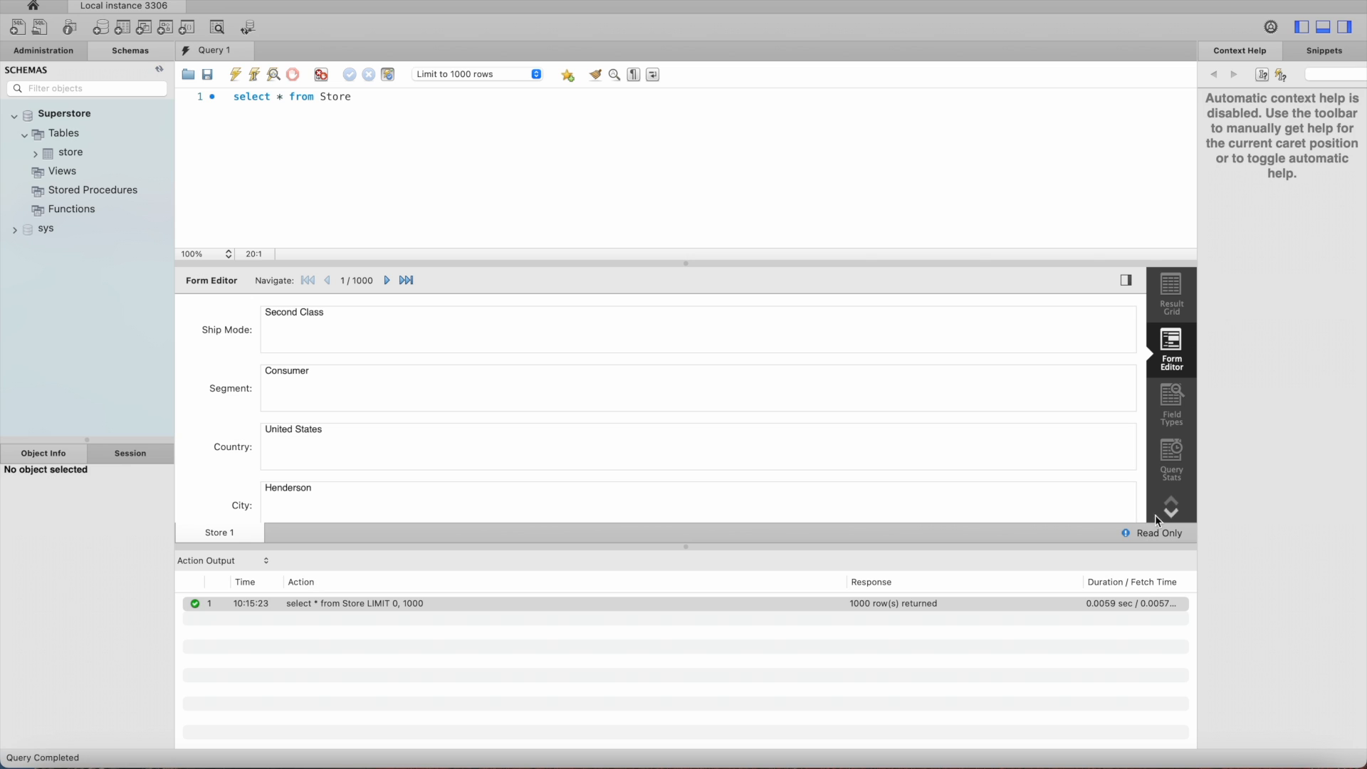
pyautogui.click(1179, 401)
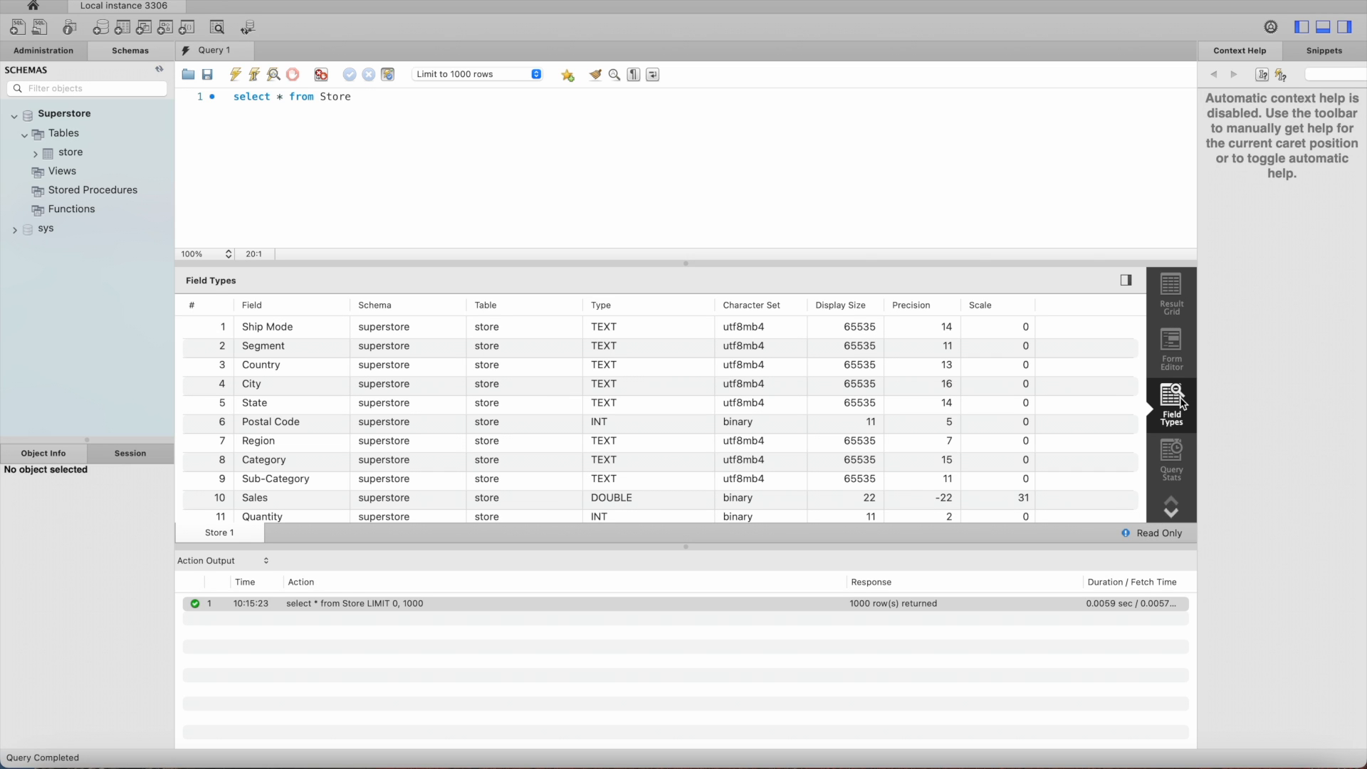
pyautogui.scroll(-3, 325, 423)
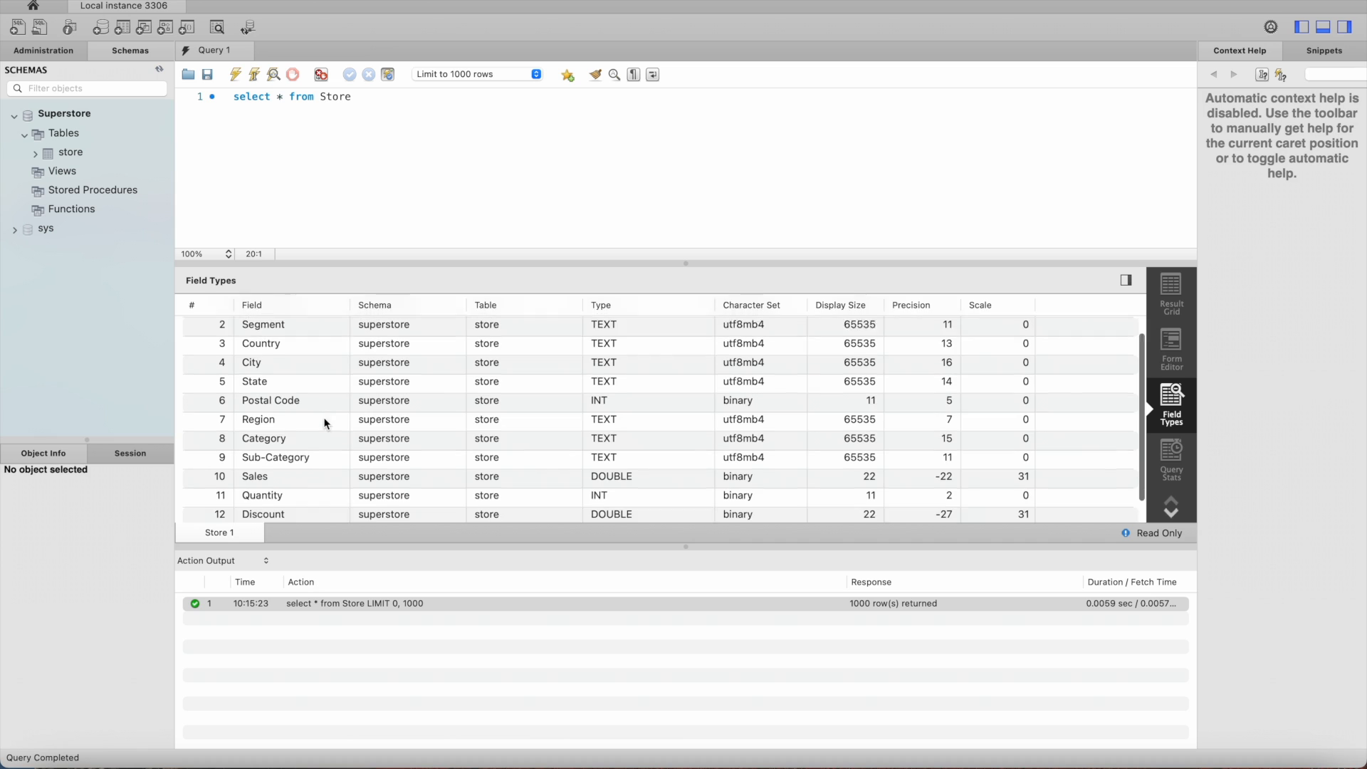
pyautogui.scroll(3, 325, 423)
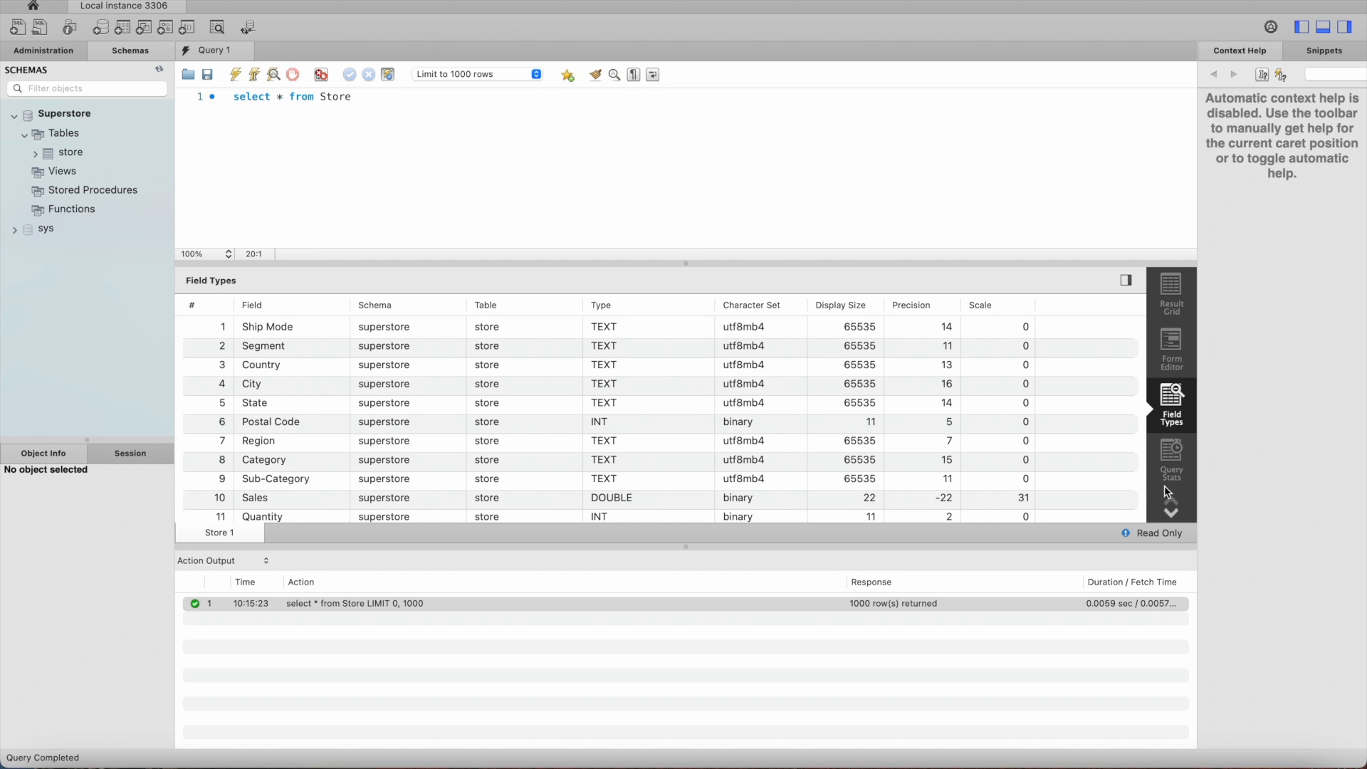
pyautogui.click(1178, 470)
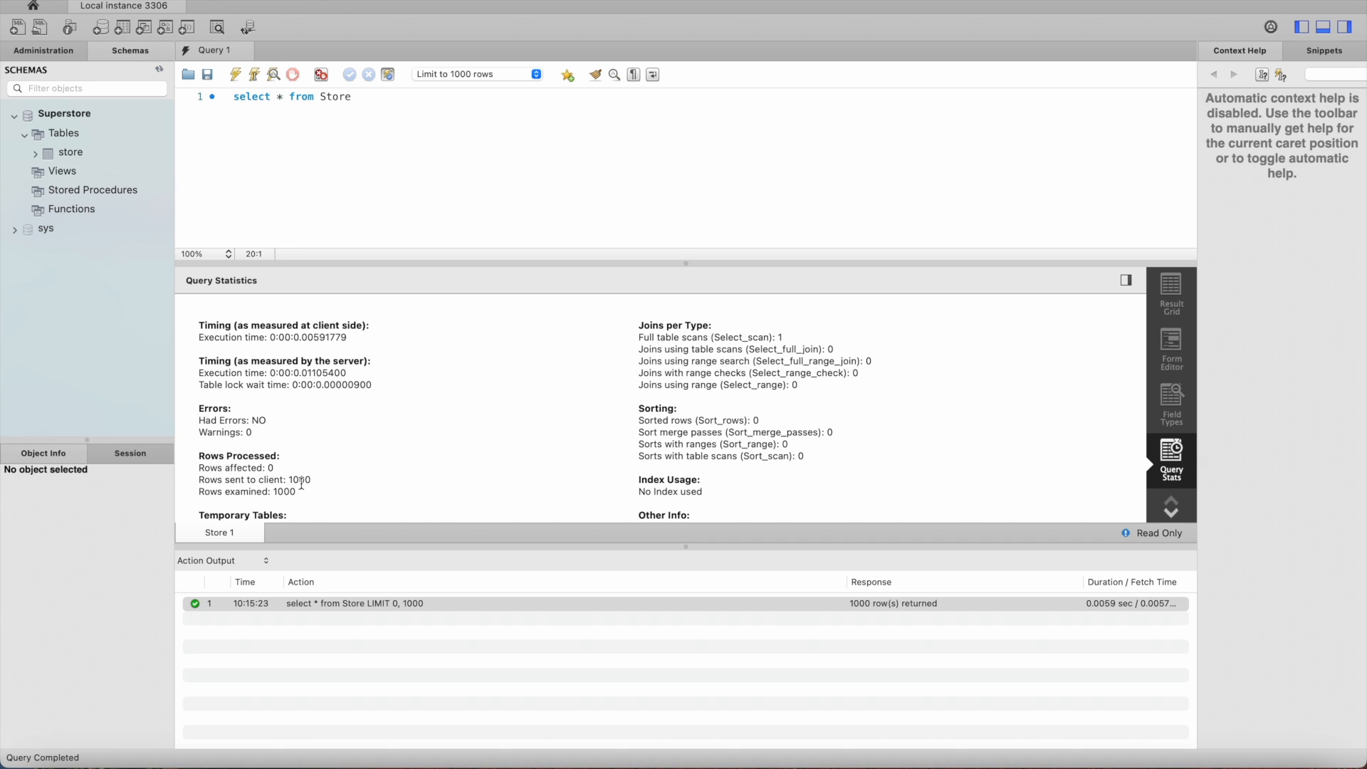
pyautogui.scroll(-3, 365, 492)
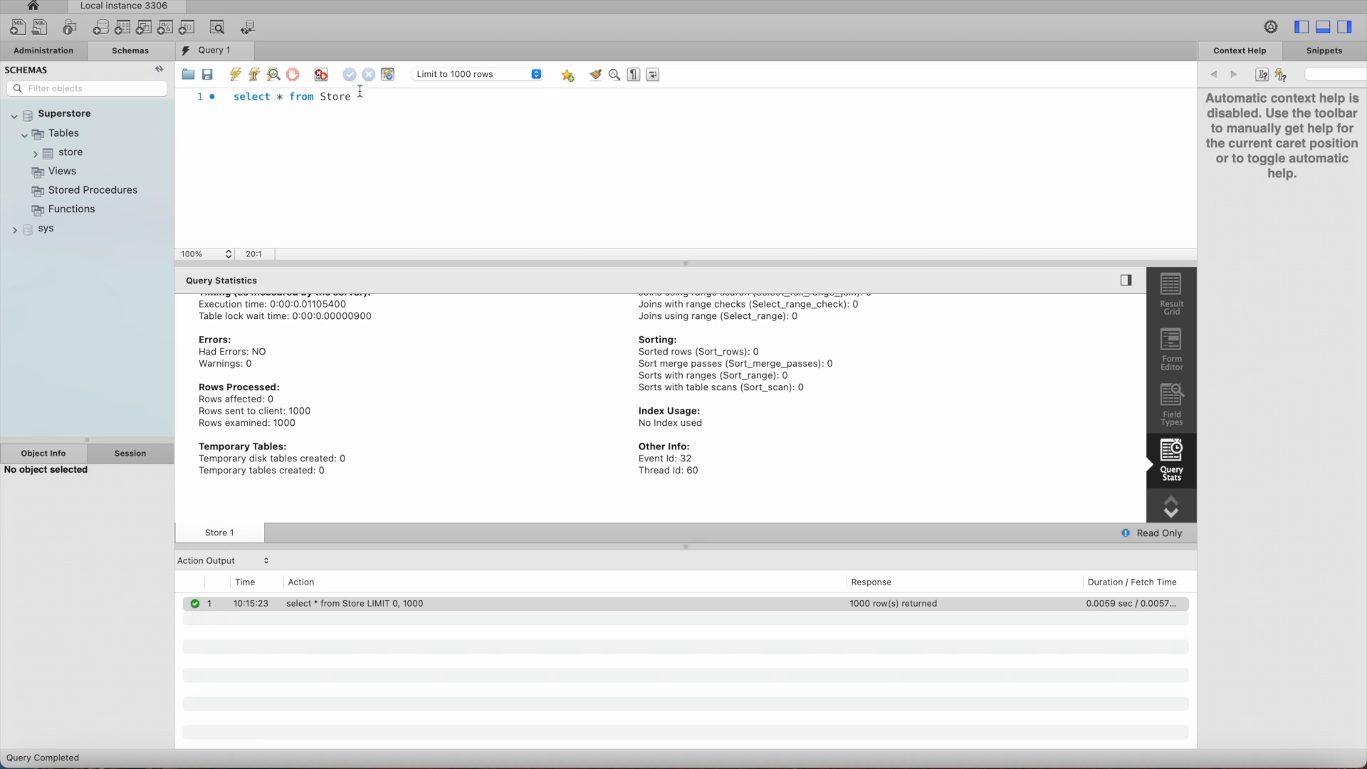
# Step: Select the whole query statement and execute it again
pyautogui.moveTo(361, 96); pyautogui.dragTo(163, 100)
pyautogui.click(229, 75)
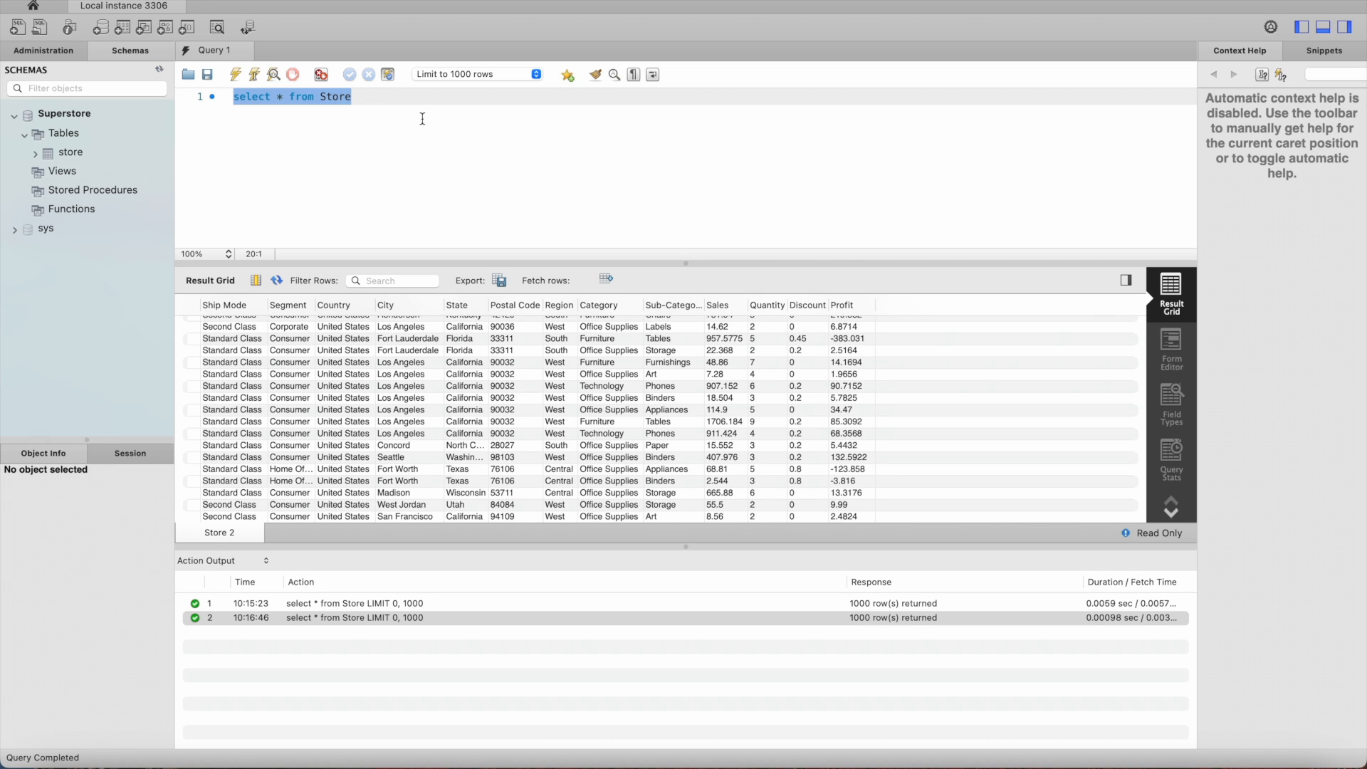
# Step: Switch the output area below the results to Text Output, followed by History
pyautogui.click(267, 562)
pyautogui.click(238, 576)
pyautogui.click(268, 562)
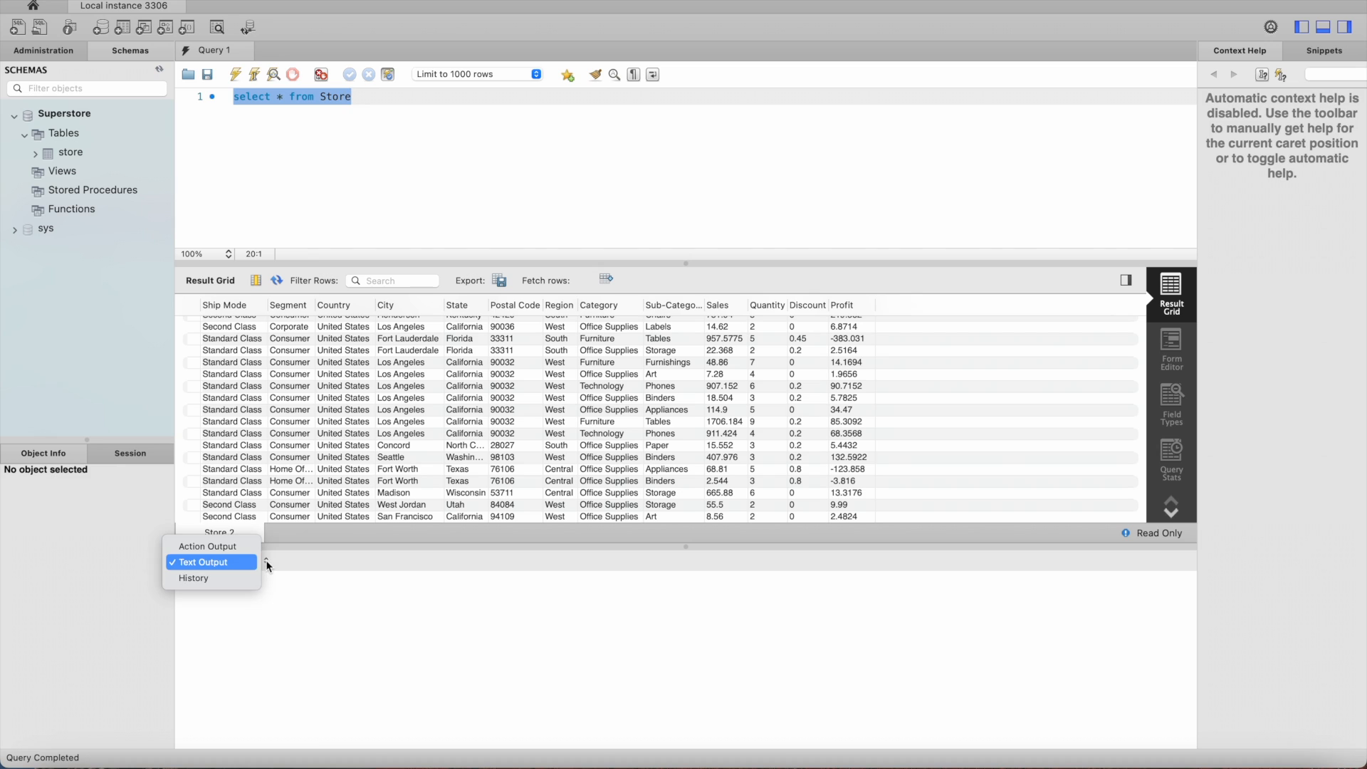
pyautogui.click(242, 582)
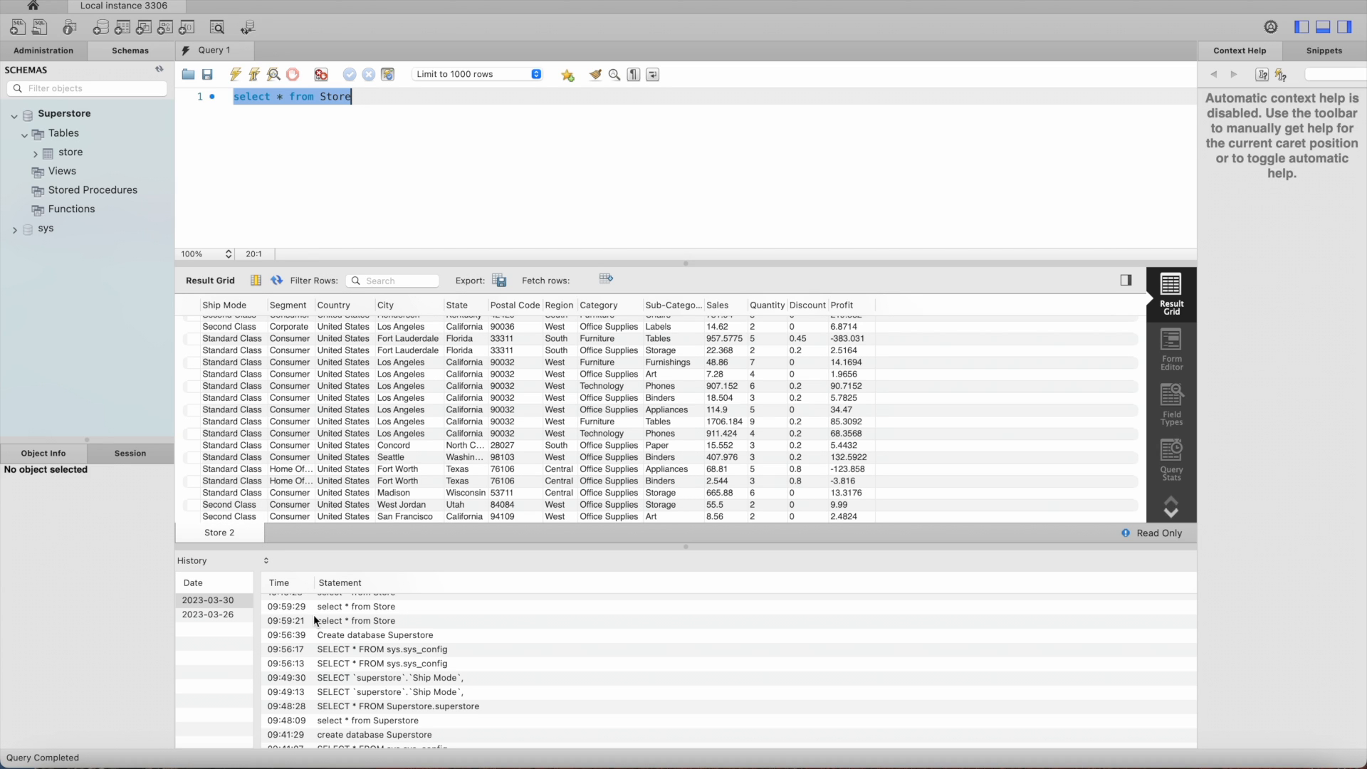
# Step: Switch the output area back to Action Output, then hide and restore the right sidebar and the output panel
pyautogui.click(267, 562)
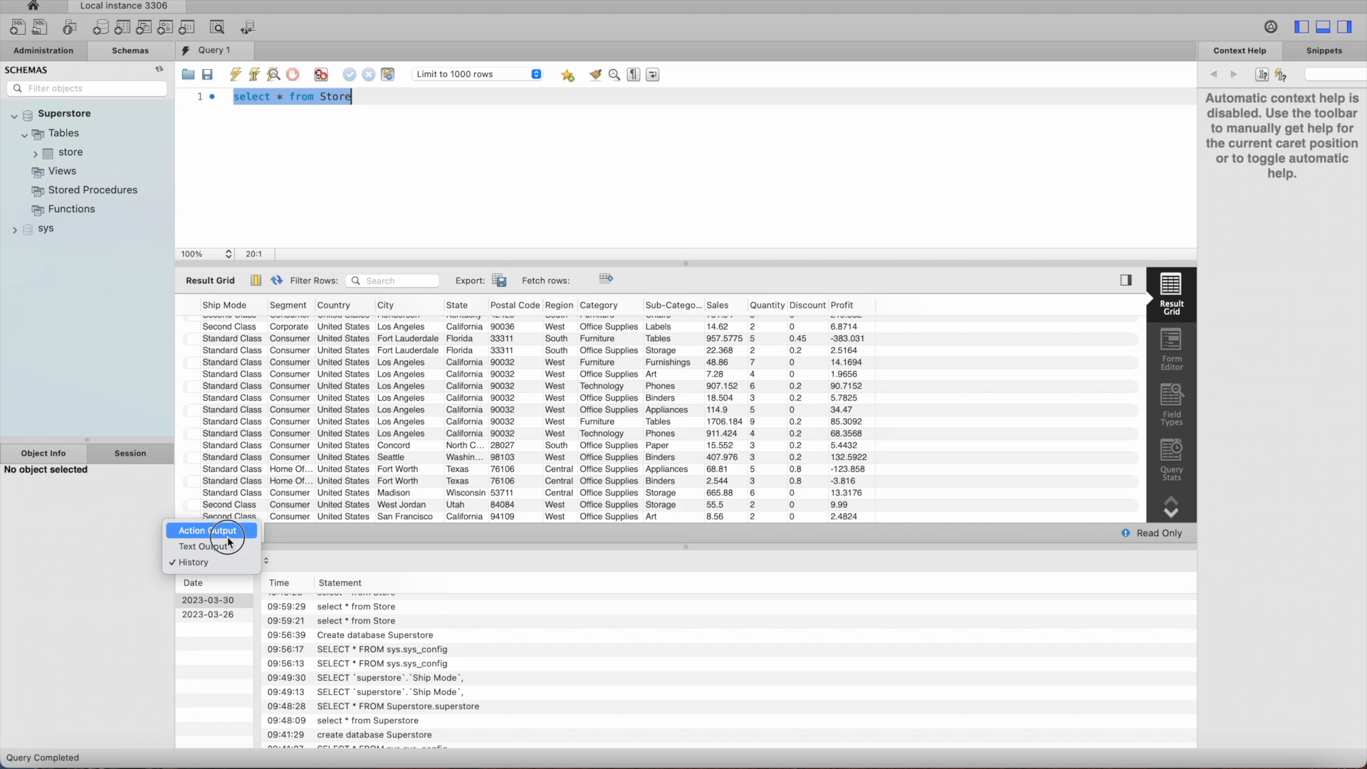
pyautogui.click(228, 534)
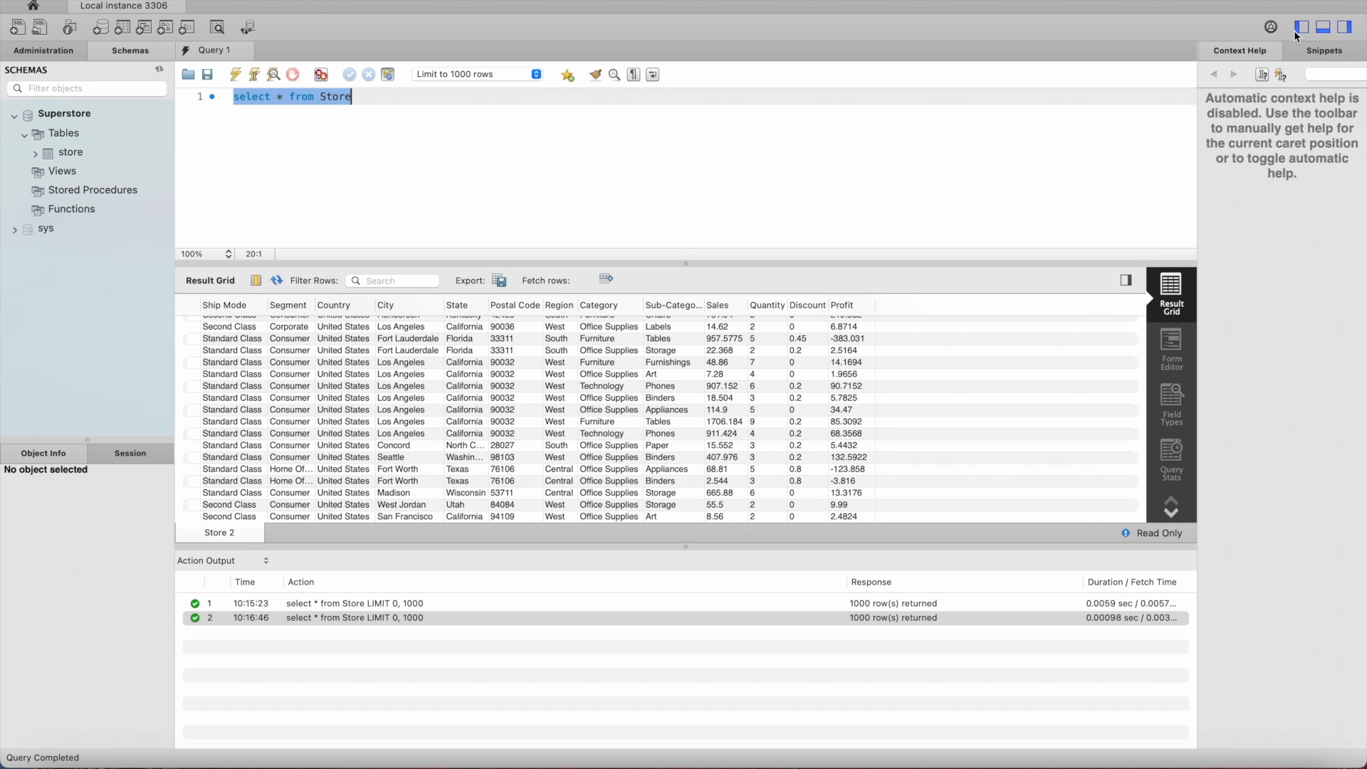
pyautogui.click(1345, 28)
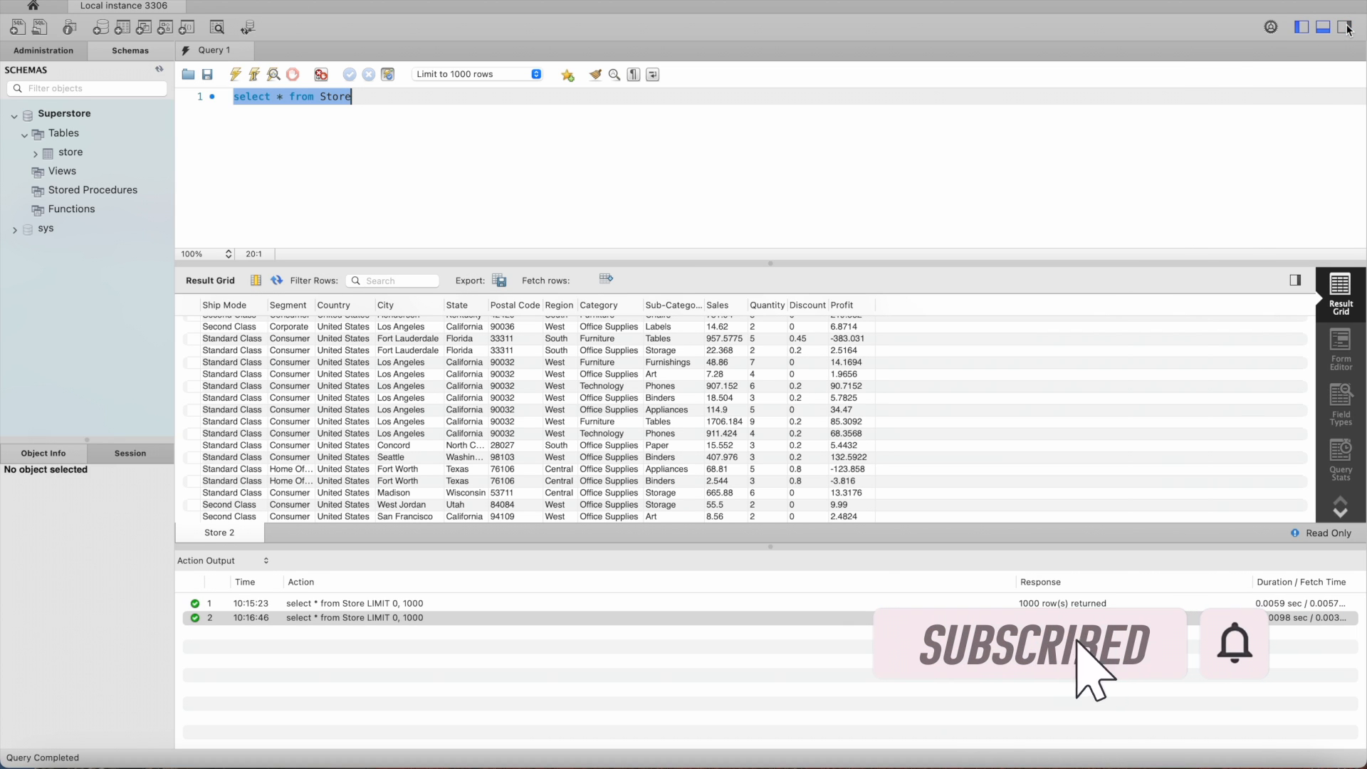
pyautogui.click(1323, 28)
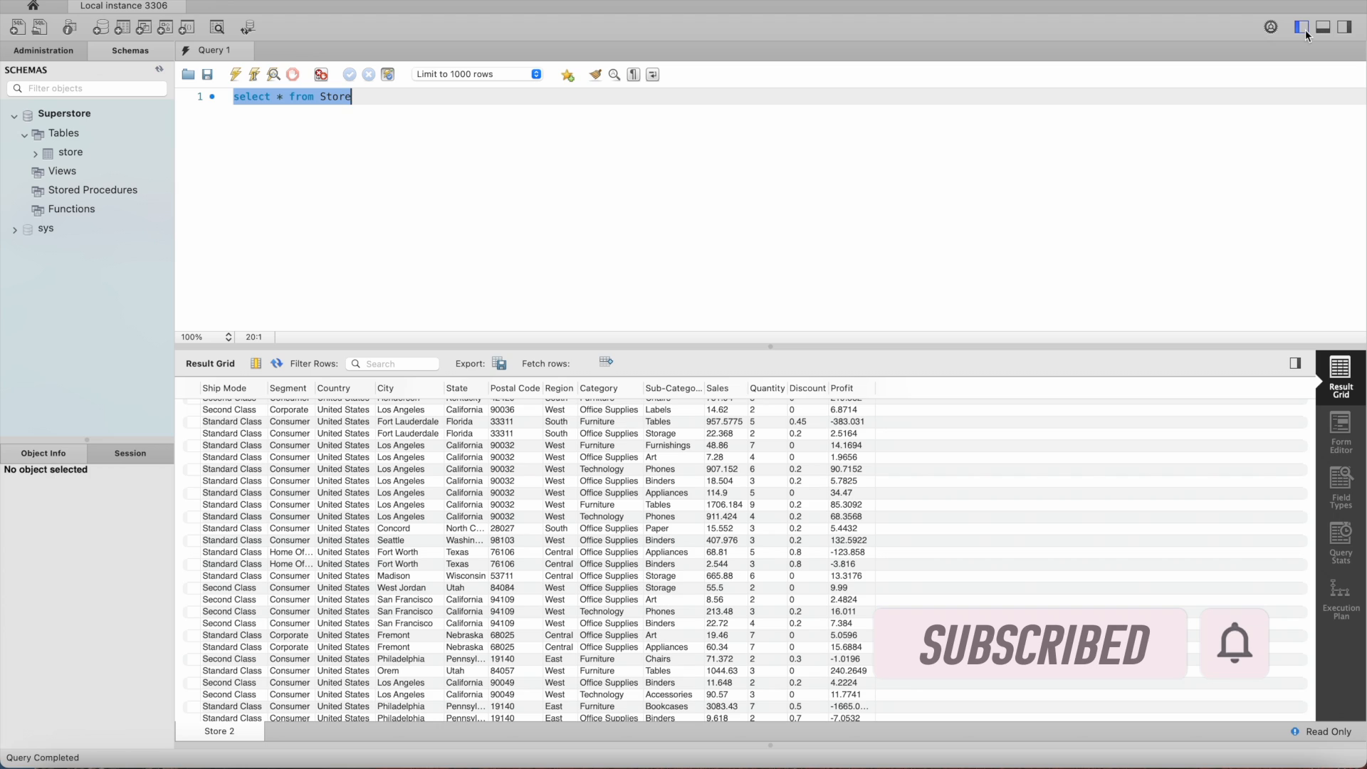
pyautogui.click(1344, 29)
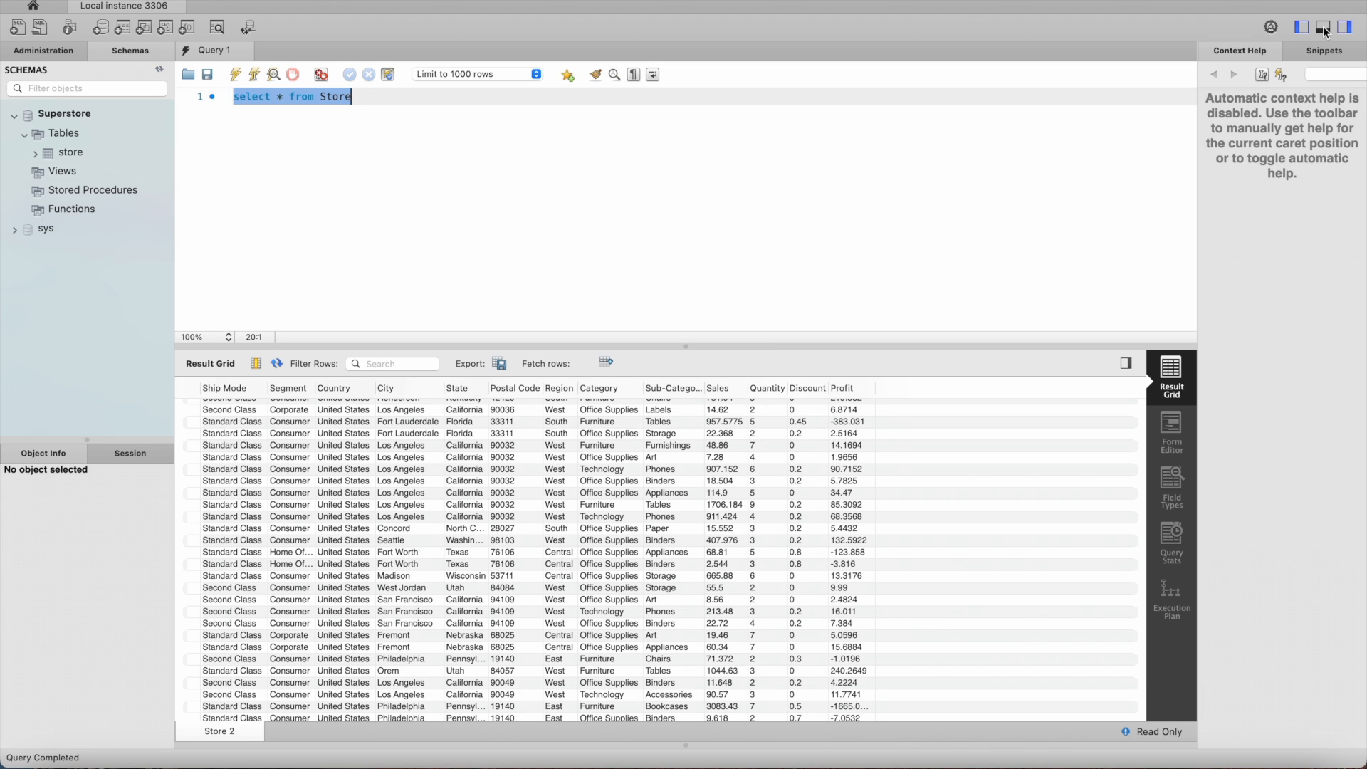
pyautogui.click(1324, 30)
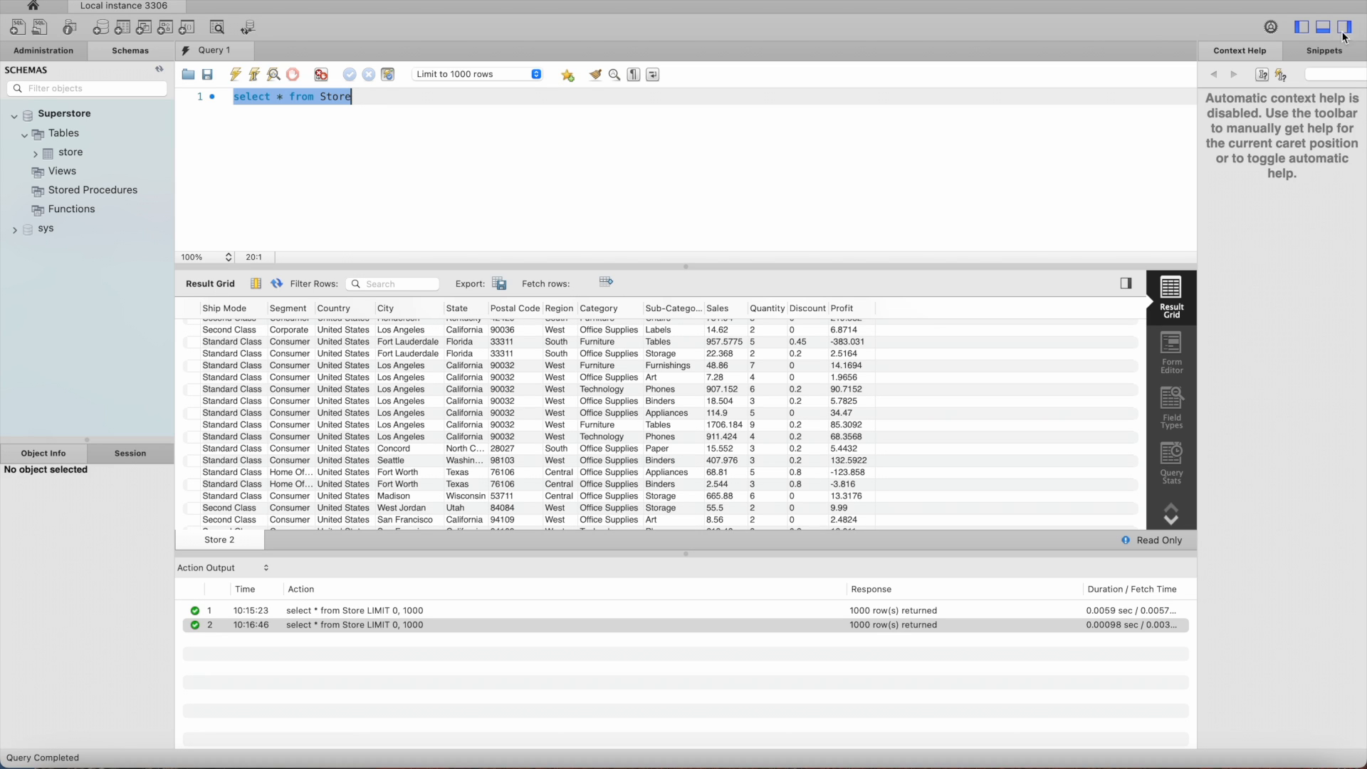